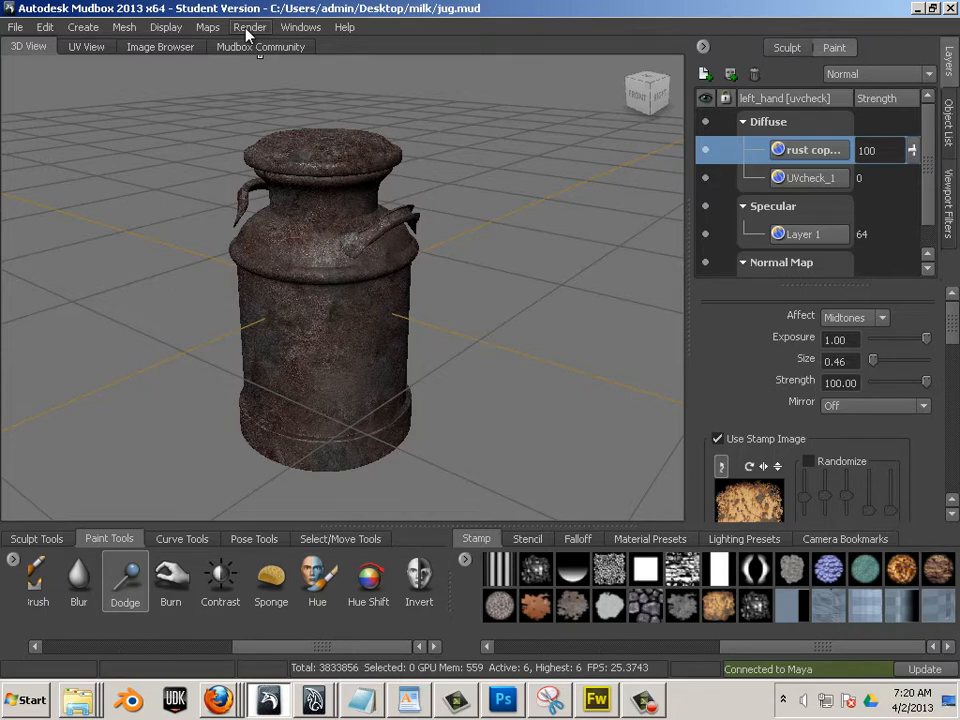
- Start a new texture map extraction operation that generates an Ambient Occlusion Map, keeping the jug in view beside the settings
click(211, 32)
mouse_move(265, 45)
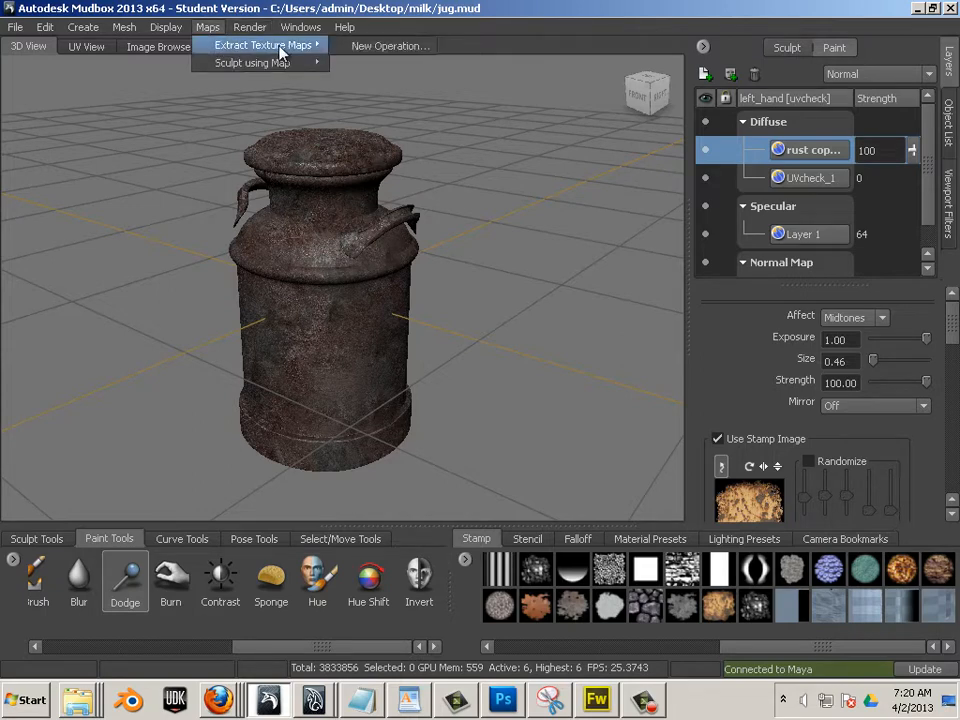
click(388, 46)
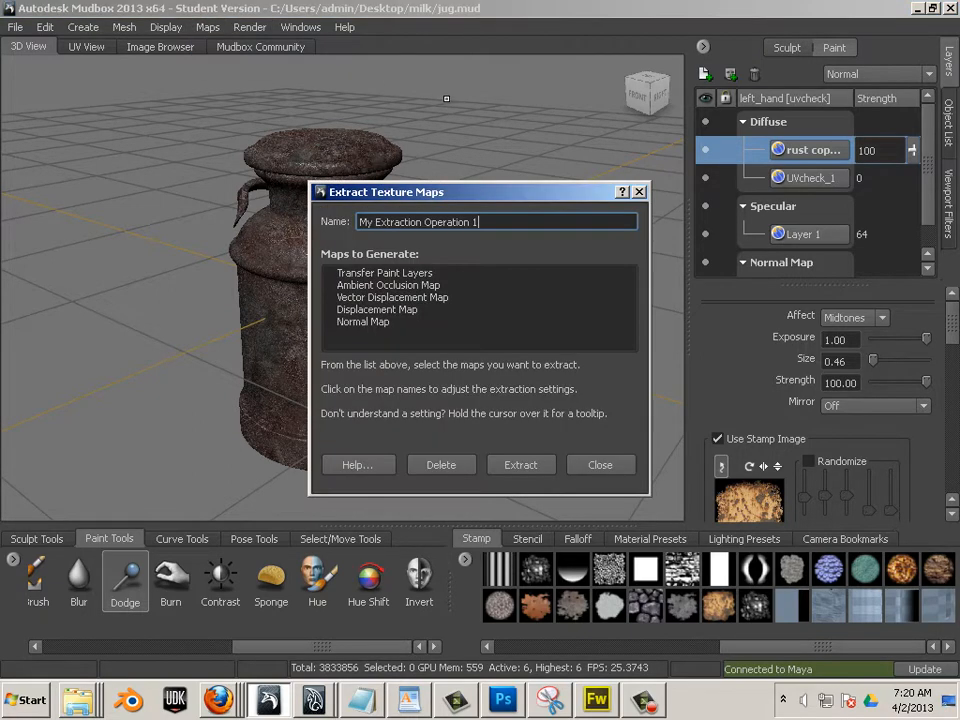
click(415, 286)
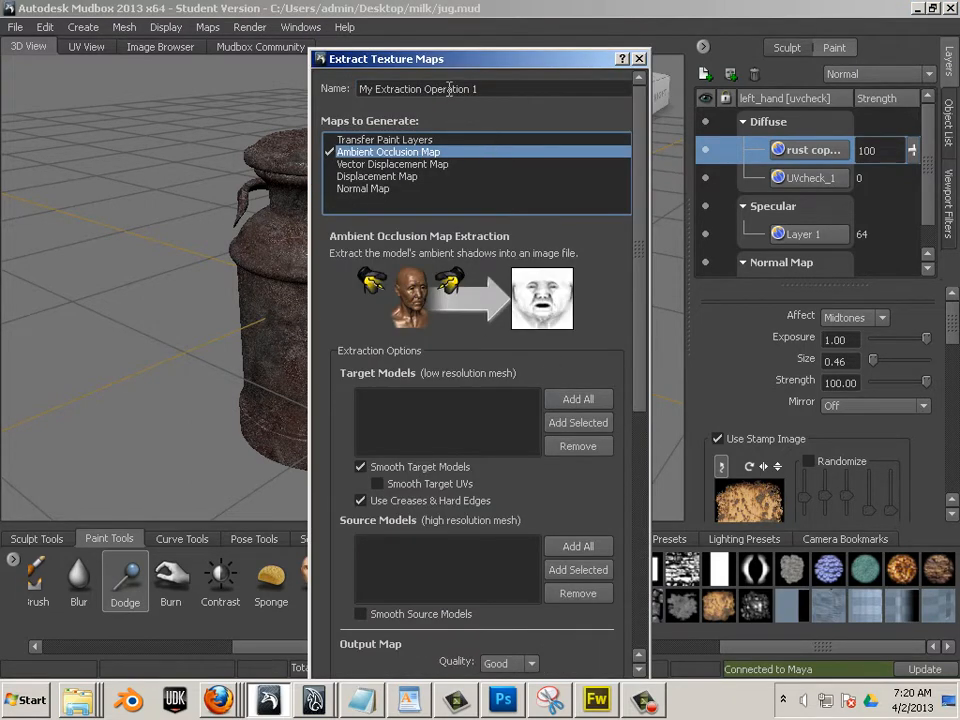
drag(430, 60, 138, 46)
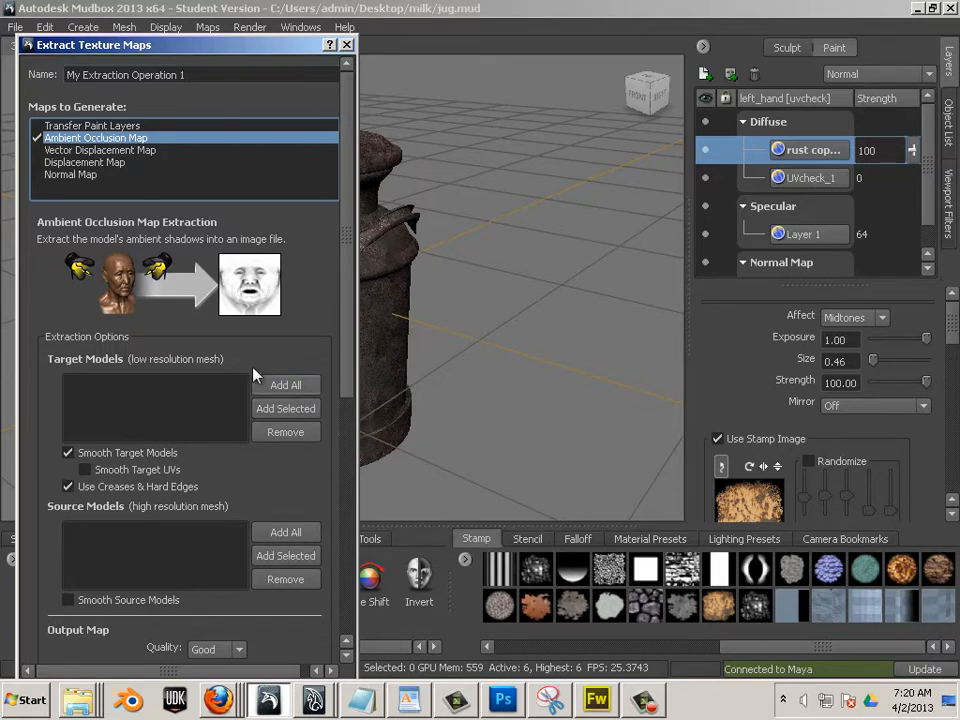
key(f)
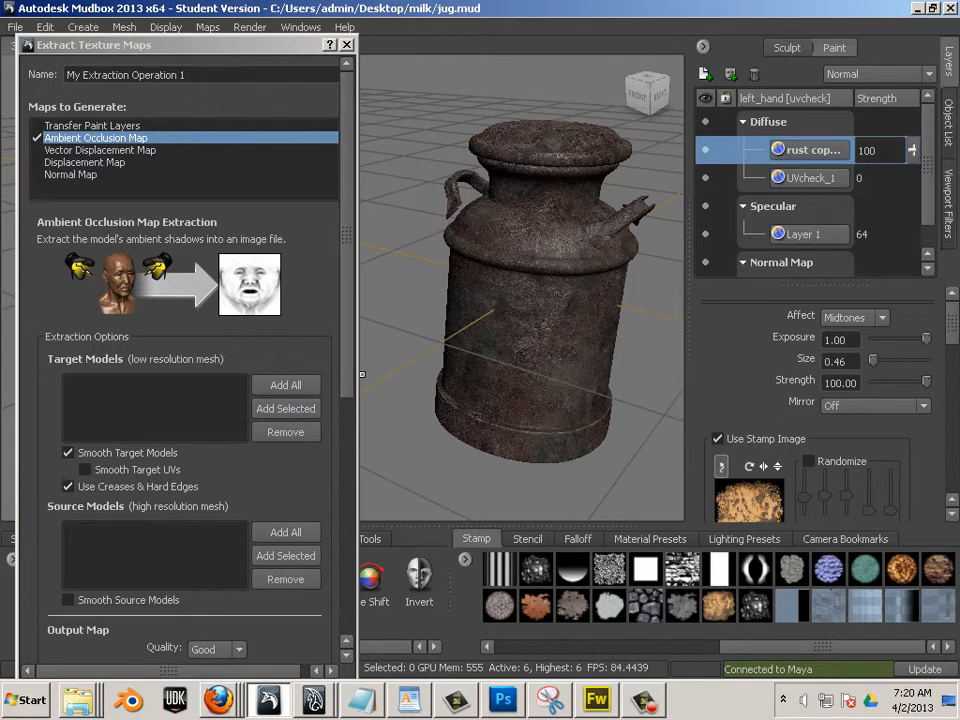
- Add all meshes of the jug as both low-resolution target models and high-resolution source models for the extraction
click(286, 385)
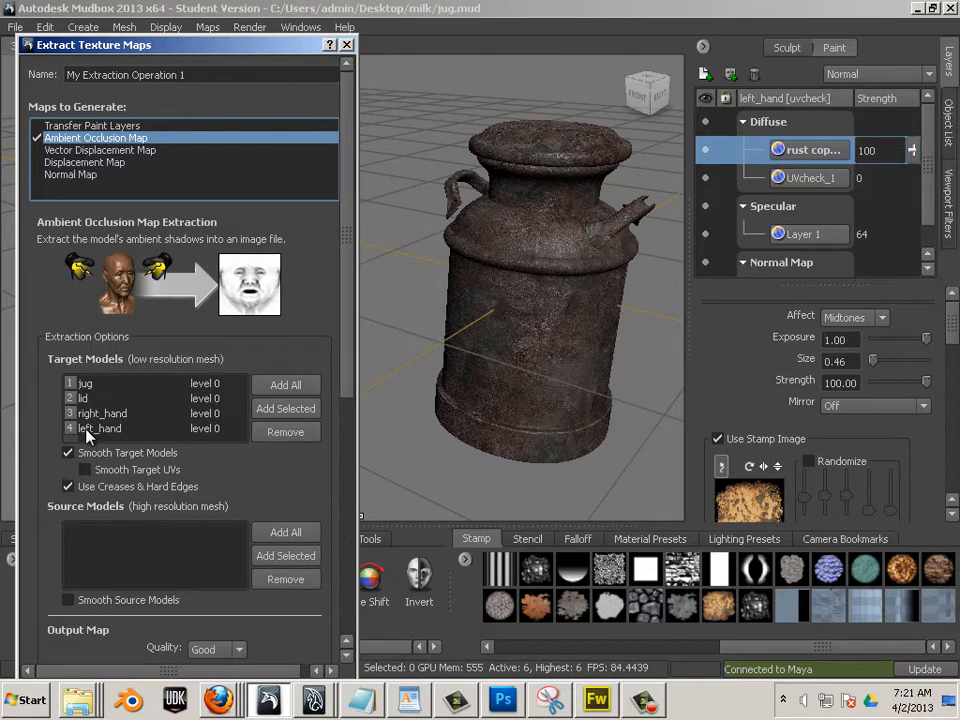
scroll(198, 478, down, 3)
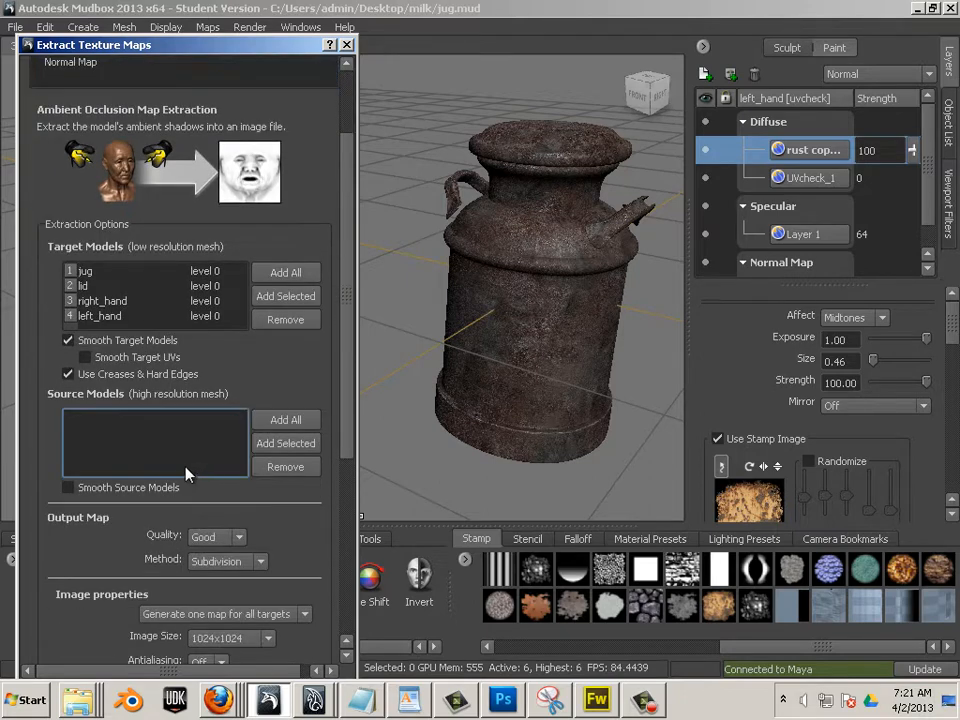
click(268, 419)
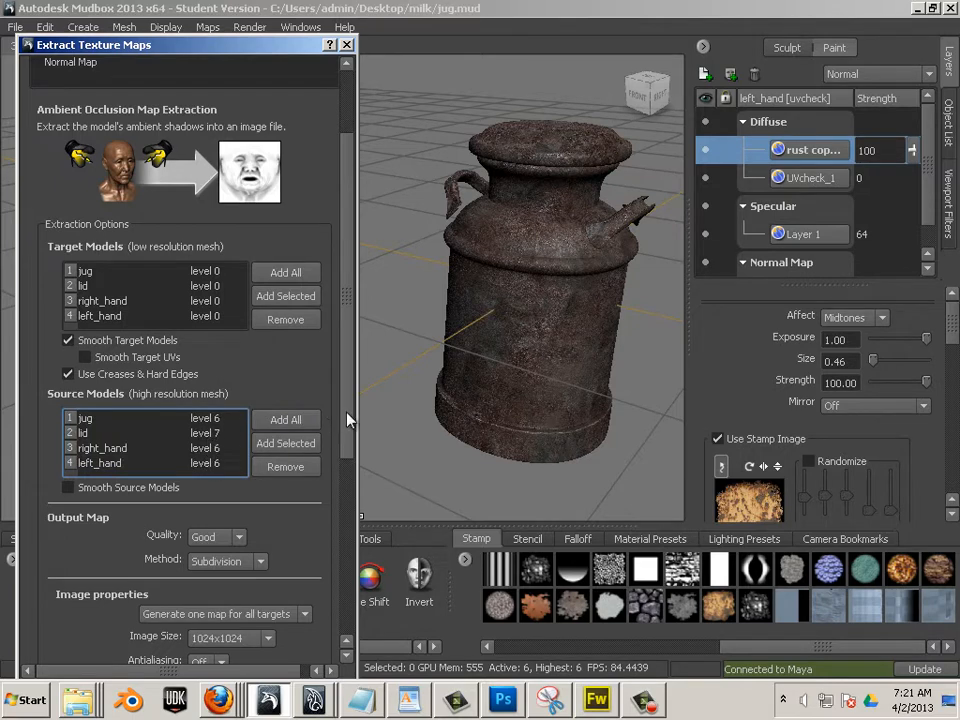
- Set the occlusion map's output quality to Best and its image size to 2048x2048
scroll(351, 418, down, 4)
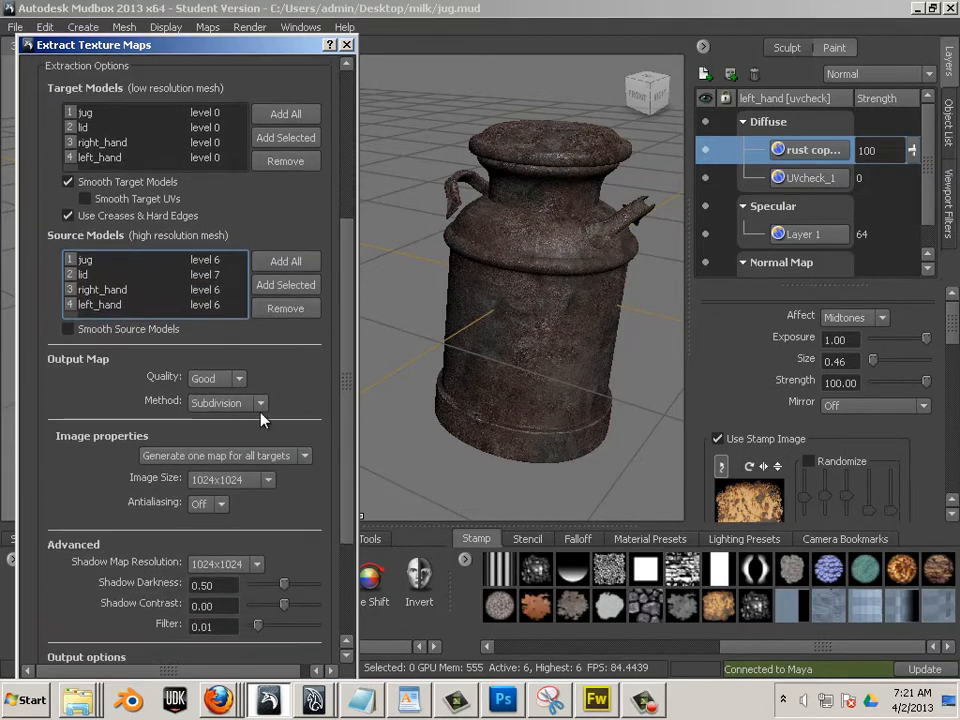
click(236, 382)
click(203, 443)
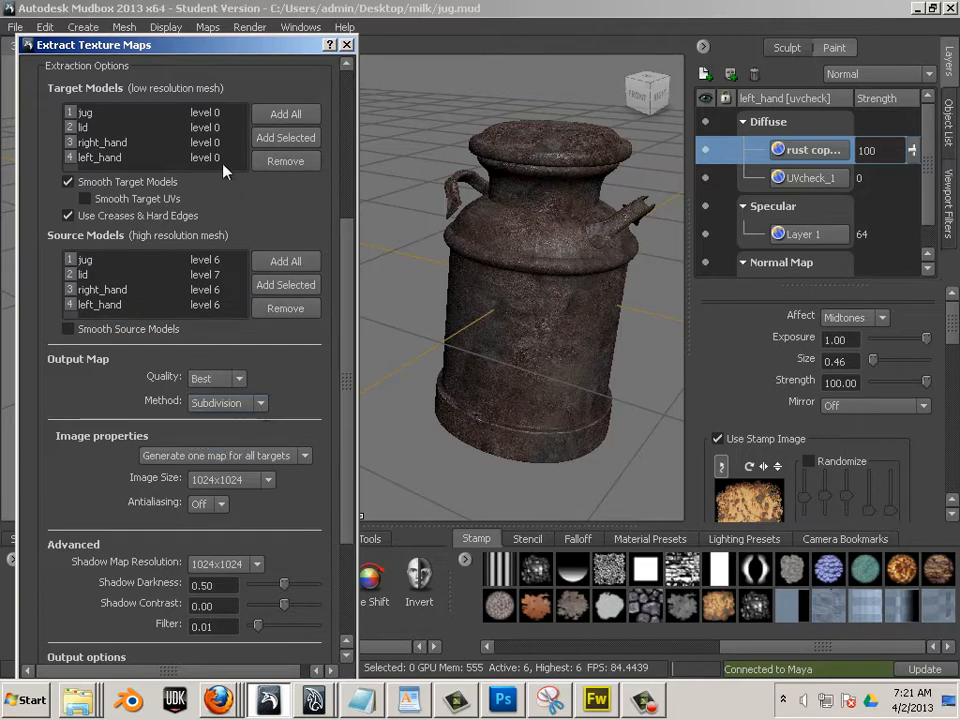
scroll(350, 437, down, 2)
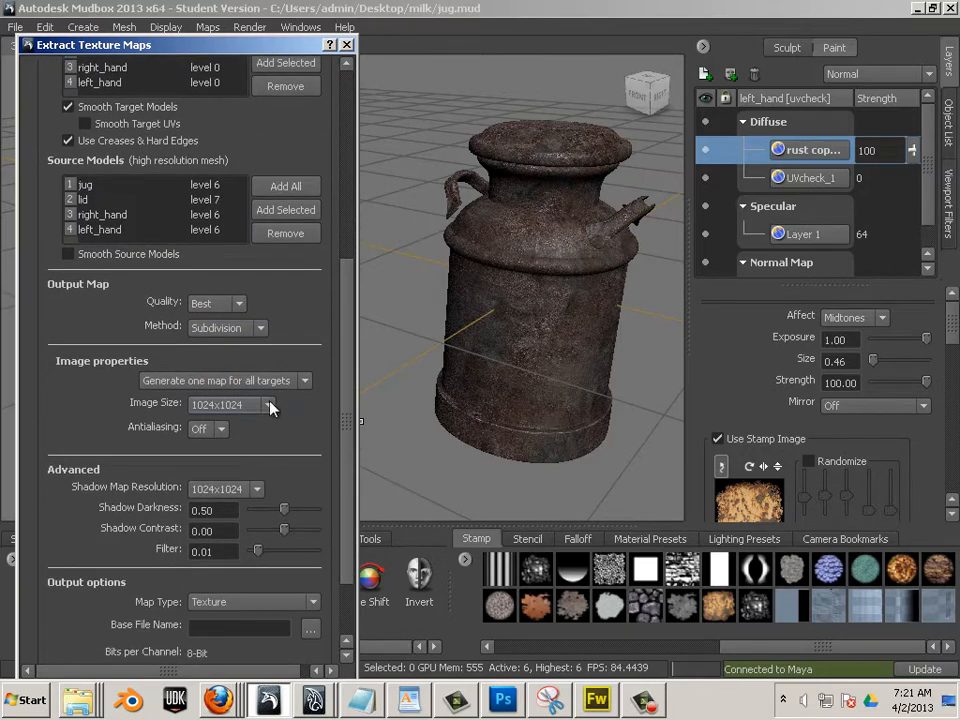
click(245, 405)
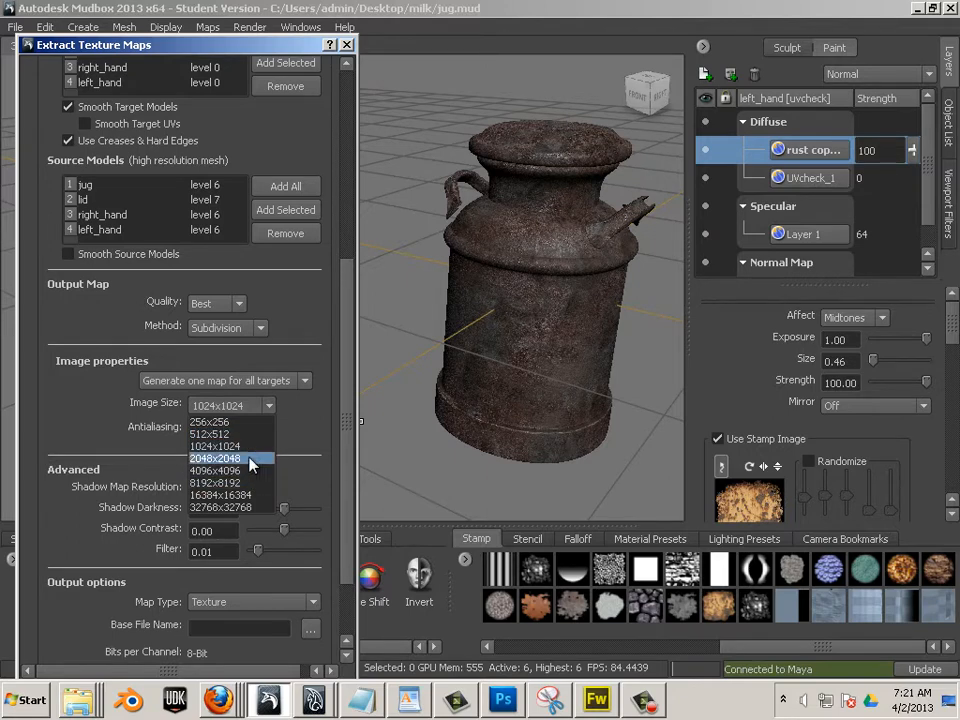
click(250, 459)
- Set the output file to OCC on the Desktop as TIFF [16 bit Floating Point, RGBA] and extract the ambient occlusion map
scroll(337, 418, down, 3)
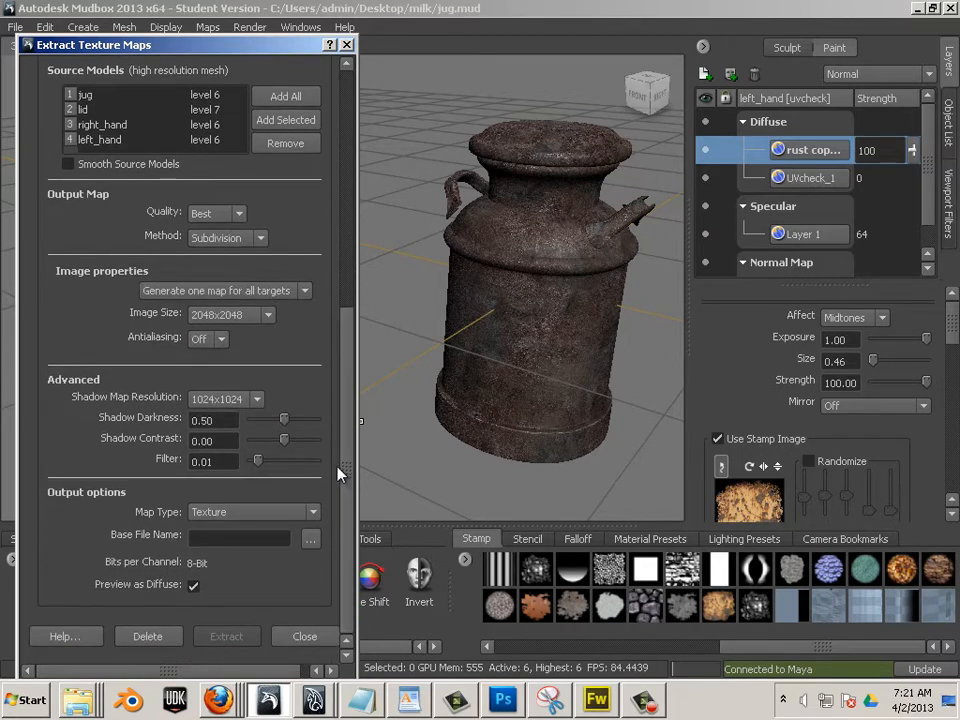
click(314, 512)
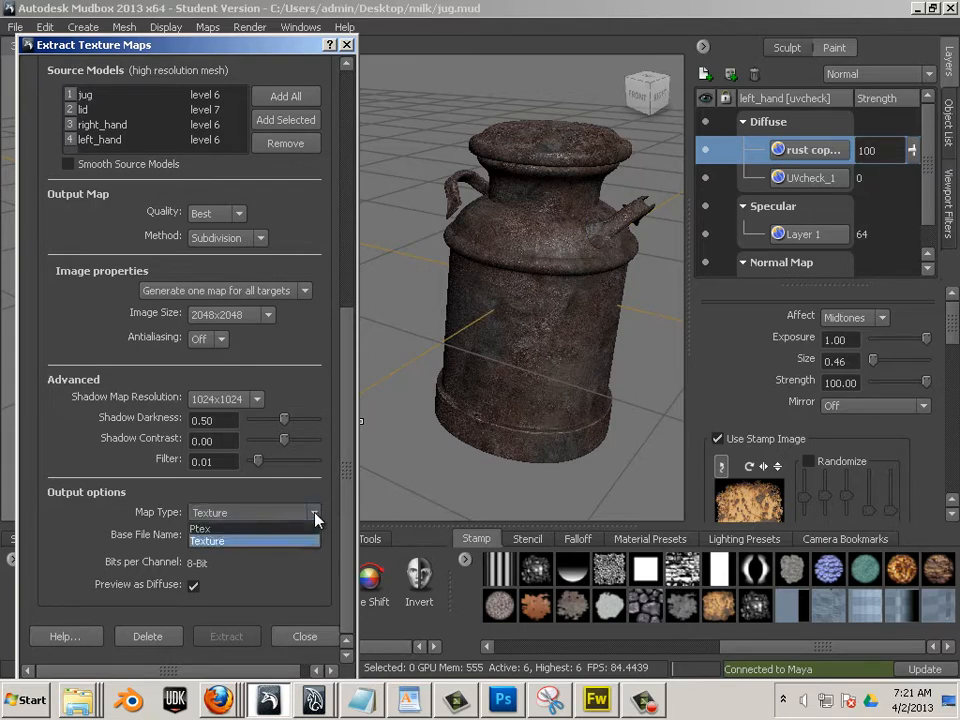
click(314, 512)
click(311, 539)
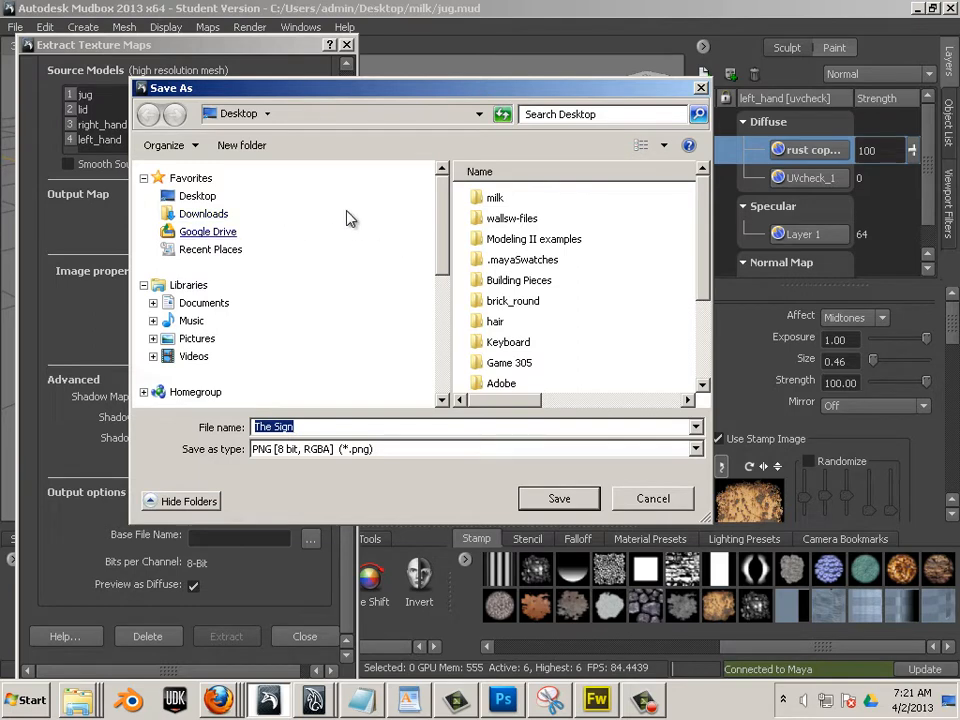
click(232, 195)
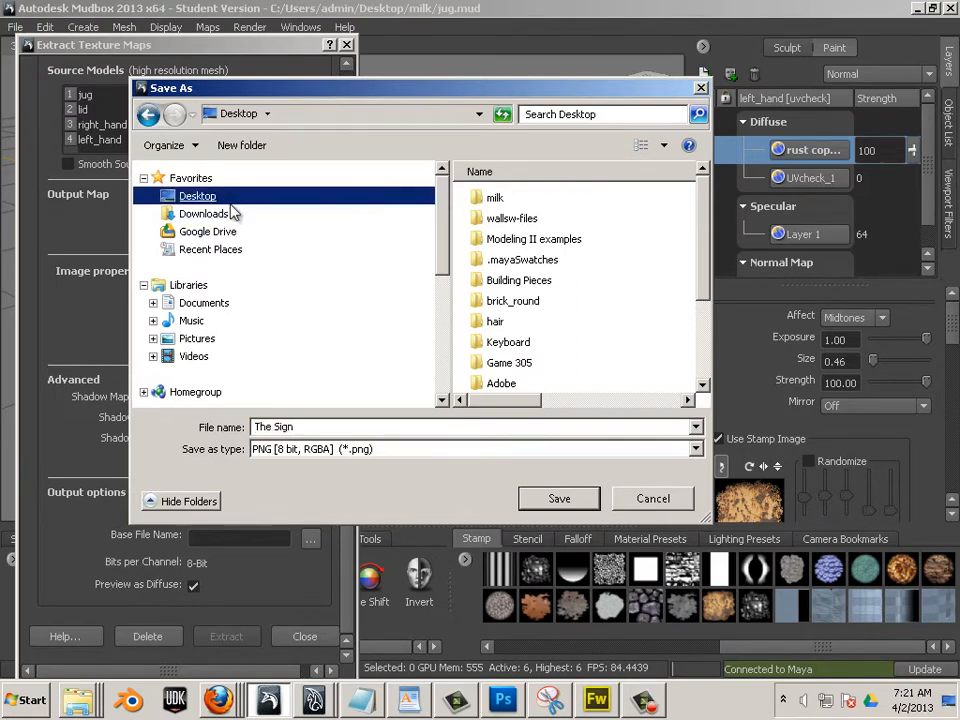
click(359, 426)
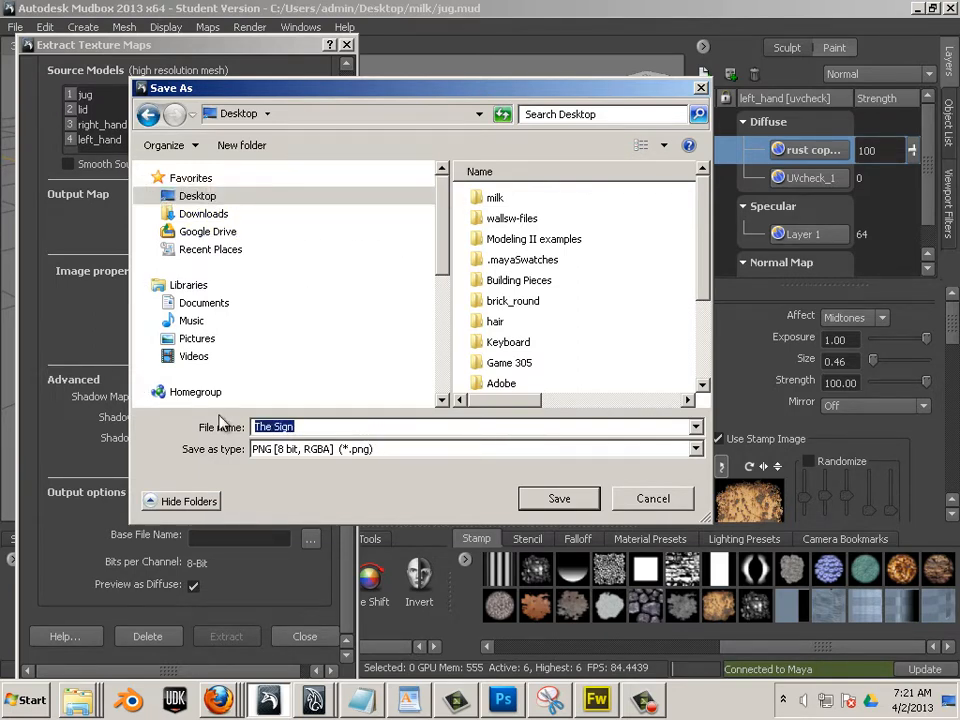
text(OCC)
click(405, 453)
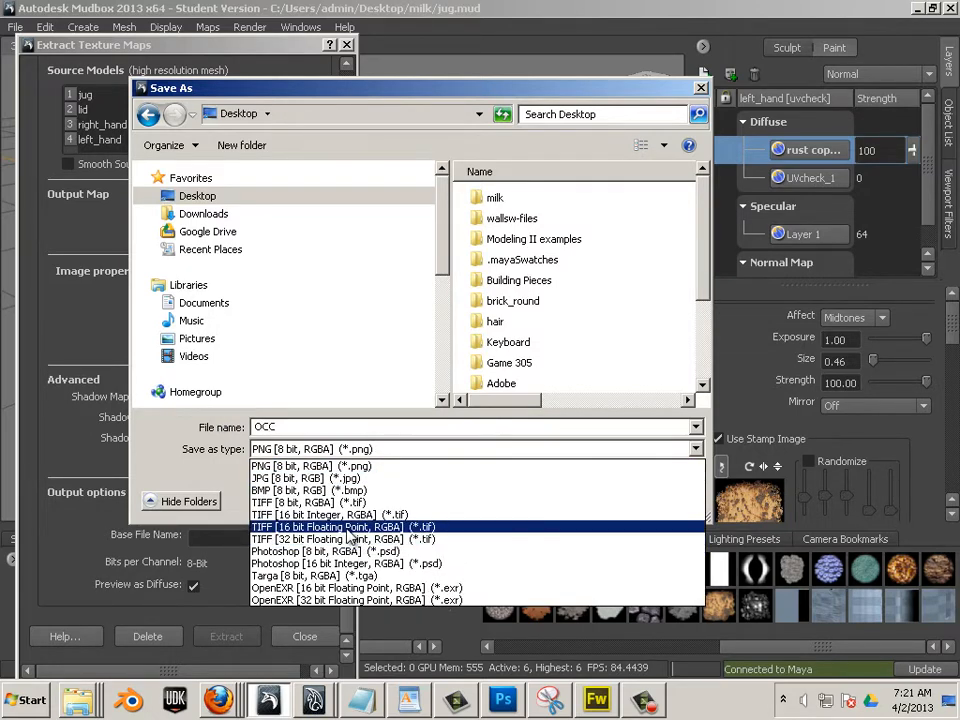
click(378, 527)
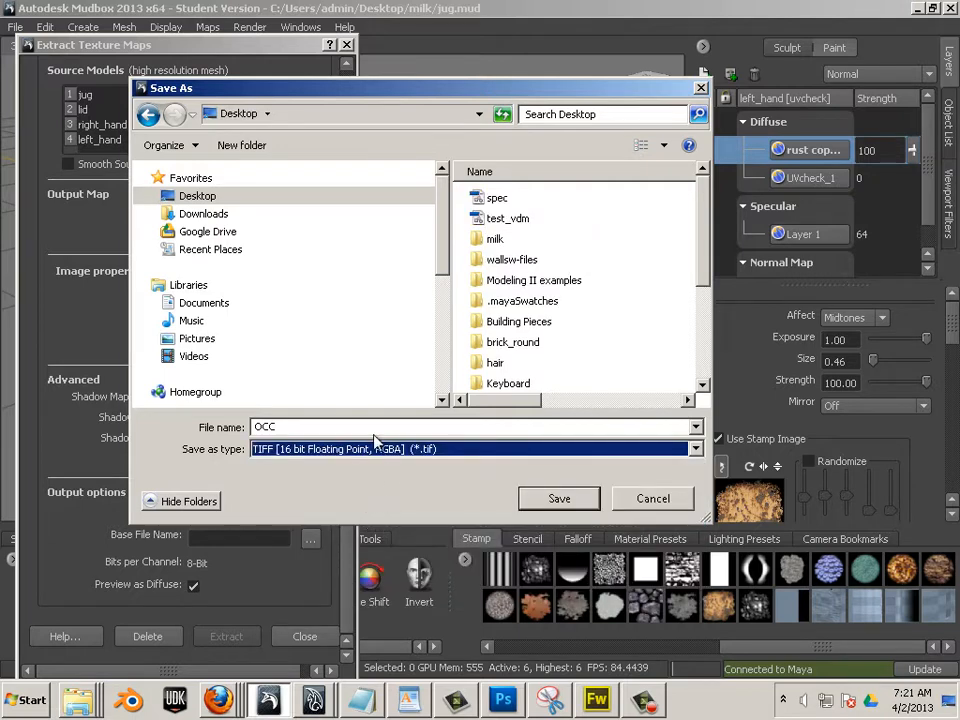
click(558, 498)
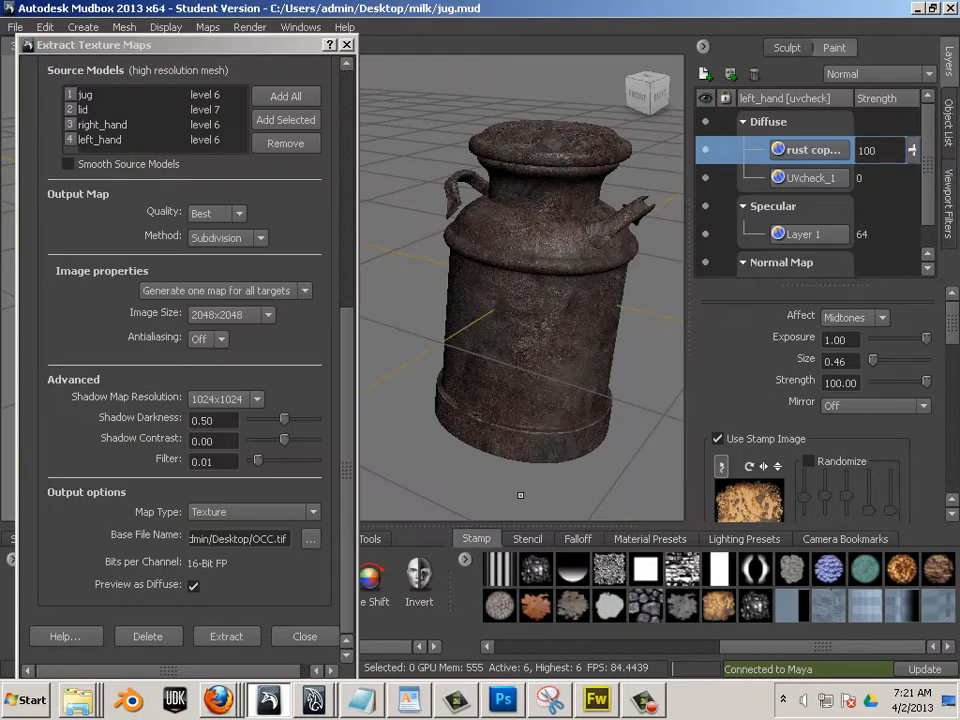
click(222, 637)
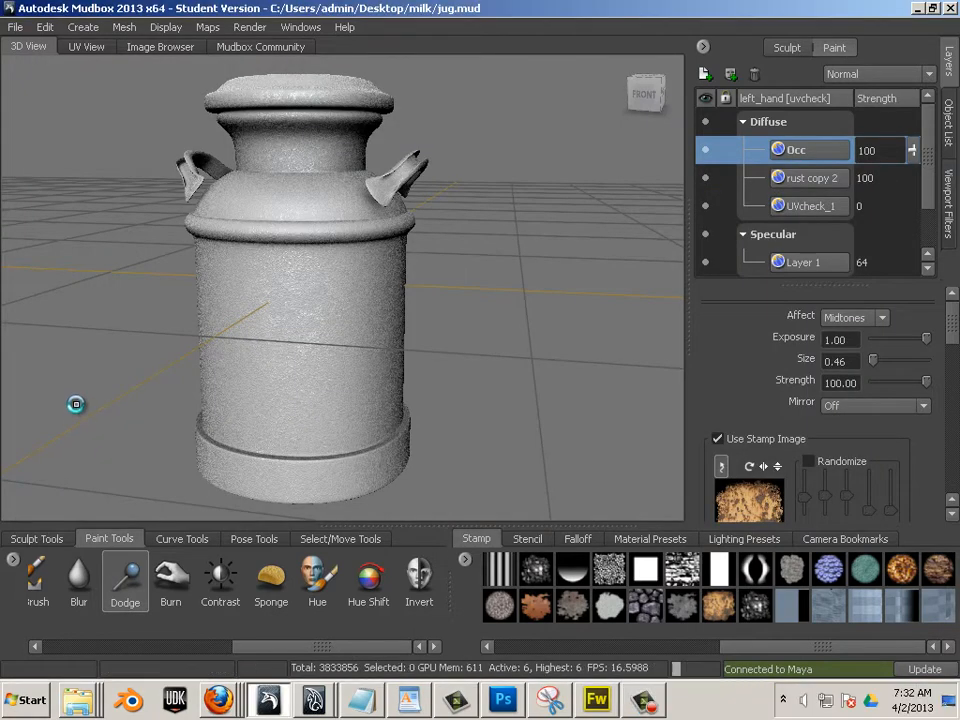
- Set the blend mode of the Occ diffuse layer to Multiply over the rust texture
scroll(77, 405, up, 5)
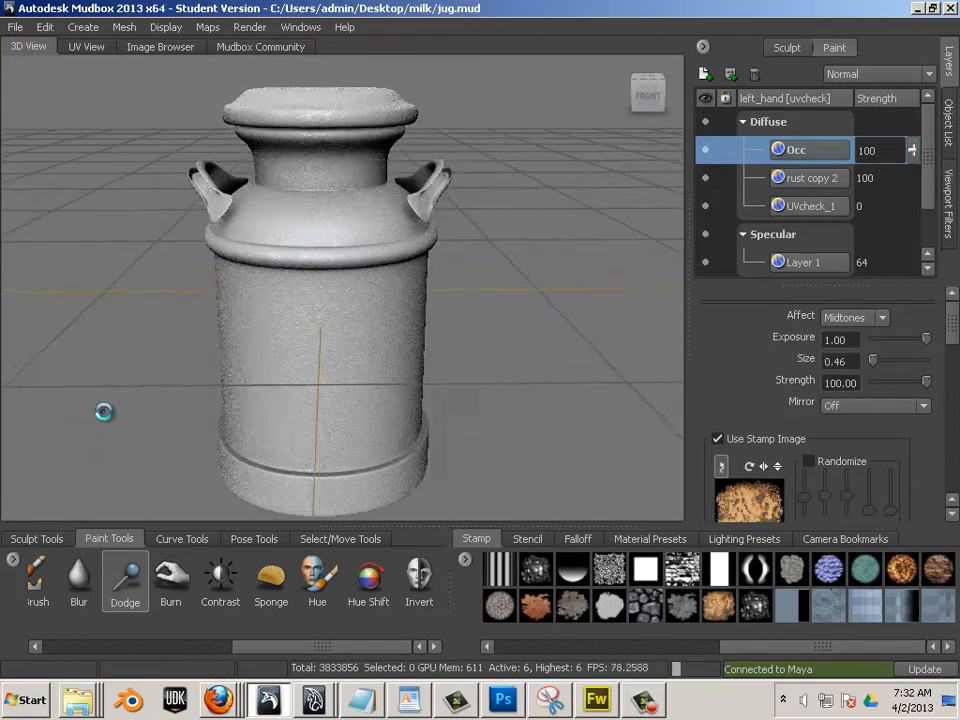
alt+drag(200, 402, 246, 392)
alt+right_drag(246, 392, 136, 384)
alt+middle_drag(278, 392, 260, 380)
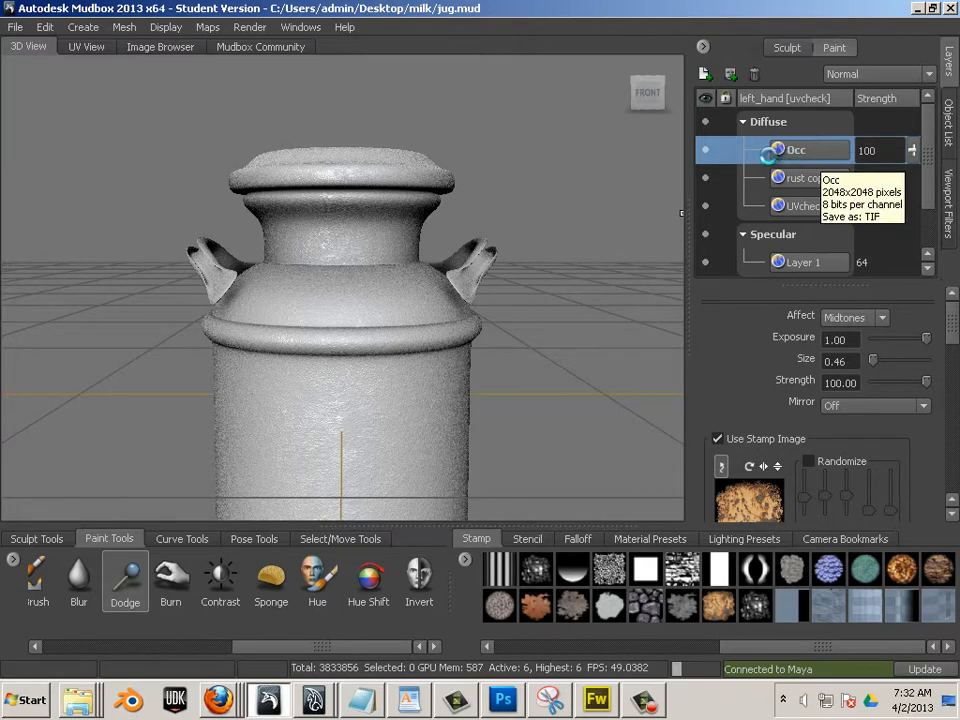
click(920, 75)
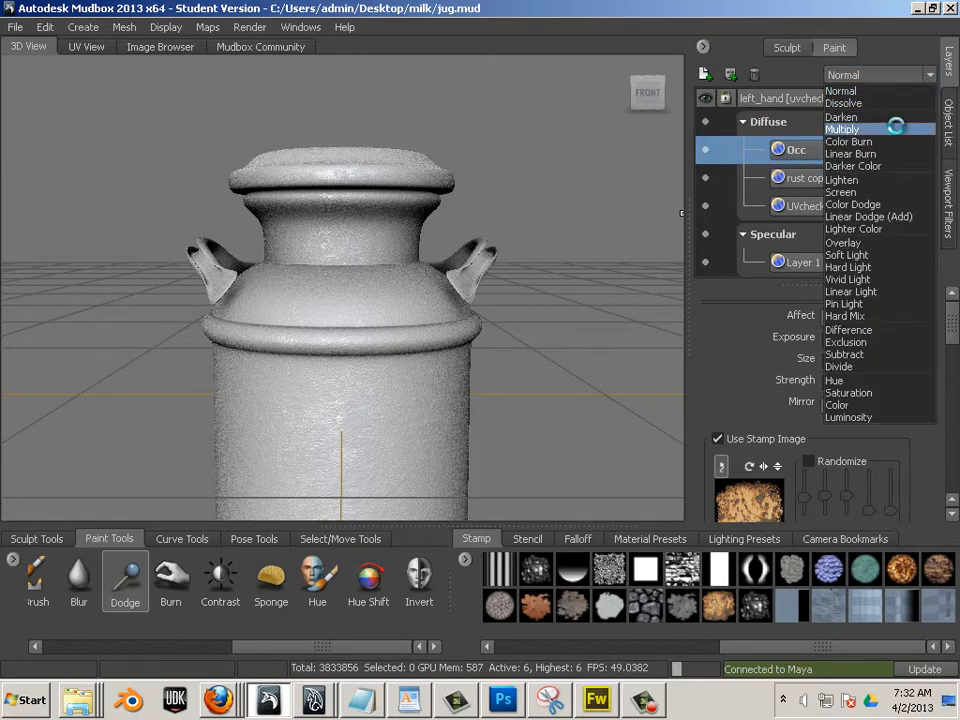
click(896, 127)
- Vary the Occ layer's strength to compare the shading around the jug's neck and shoulder, leaving it at 100
alt+drag(435, 343, 434, 376)
alt+right_drag(434, 376, 731, 295)
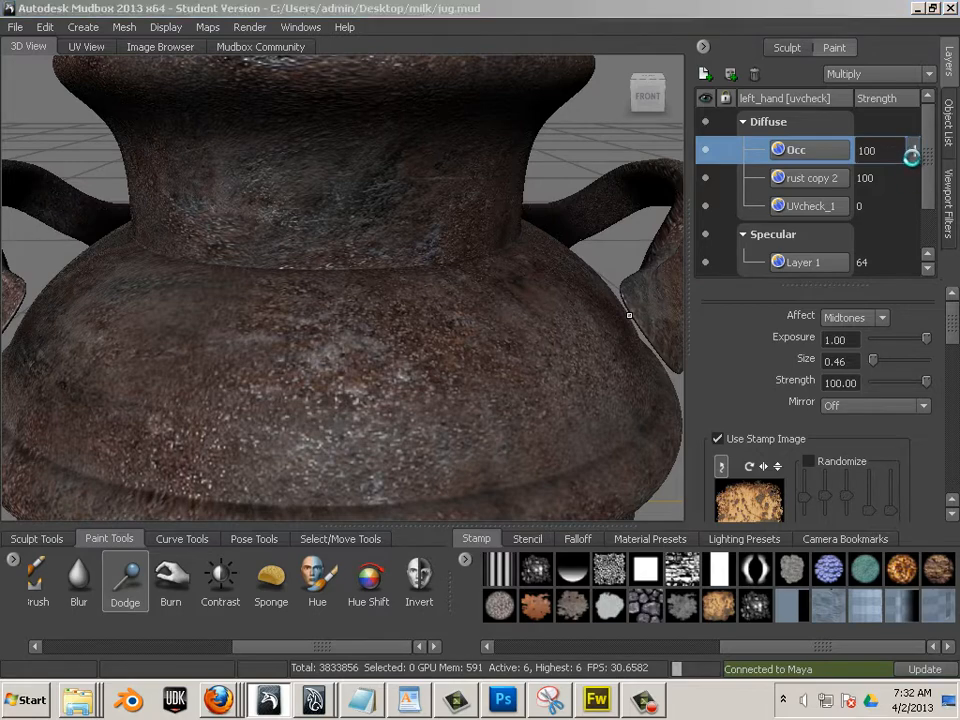
mouse_move(911, 152)
mouse_down()
mouse_move(893, 281)
mouse_move(883, 146)
mouse_move(866, 106)
mouse_up()
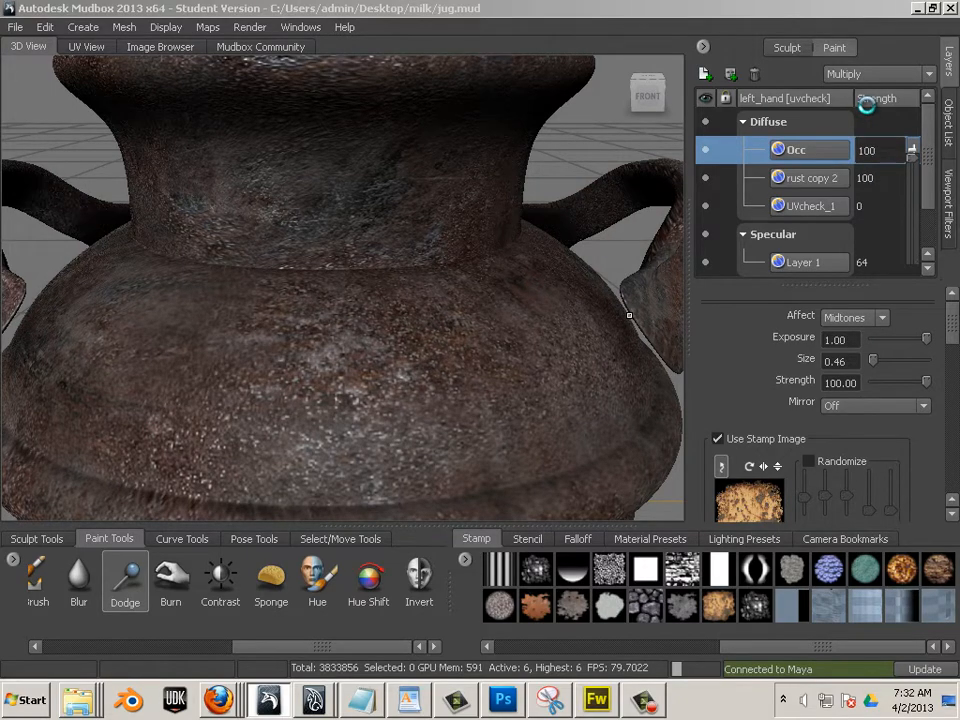
- Examine the multiplied occlusion shading on the jug's neck, handles, body and base from several angles
alt+right_drag(474, 374, 230, 302)
alt+drag(230, 302, 334, 349)
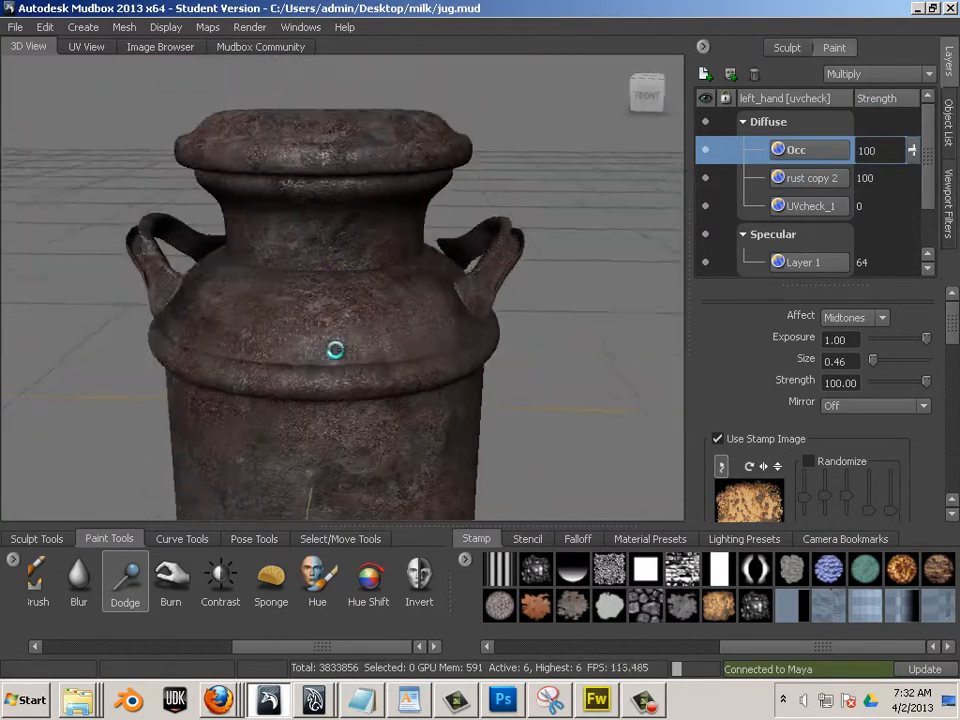
alt+right_drag(334, 349, 437, 369)
alt+drag(437, 369, 321, 252)
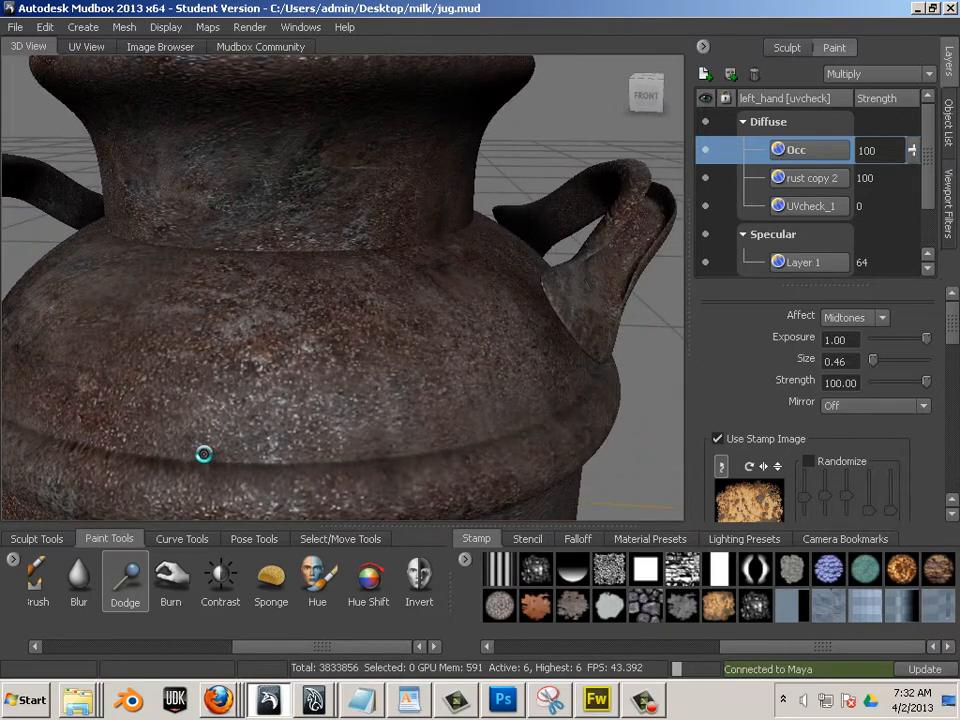
alt+drag(438, 479, 313, 349)
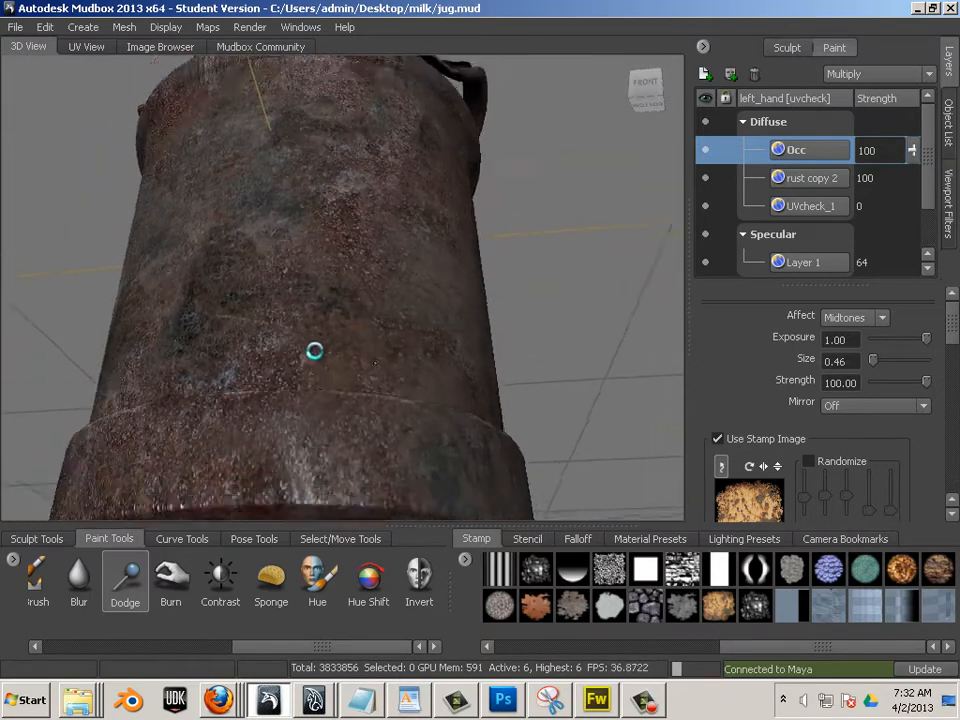
alt+right_drag(313, 349, 296, 416)
alt+middle_drag(296, 416, 294, 354)
alt+right_drag(294, 354, 349, 375)
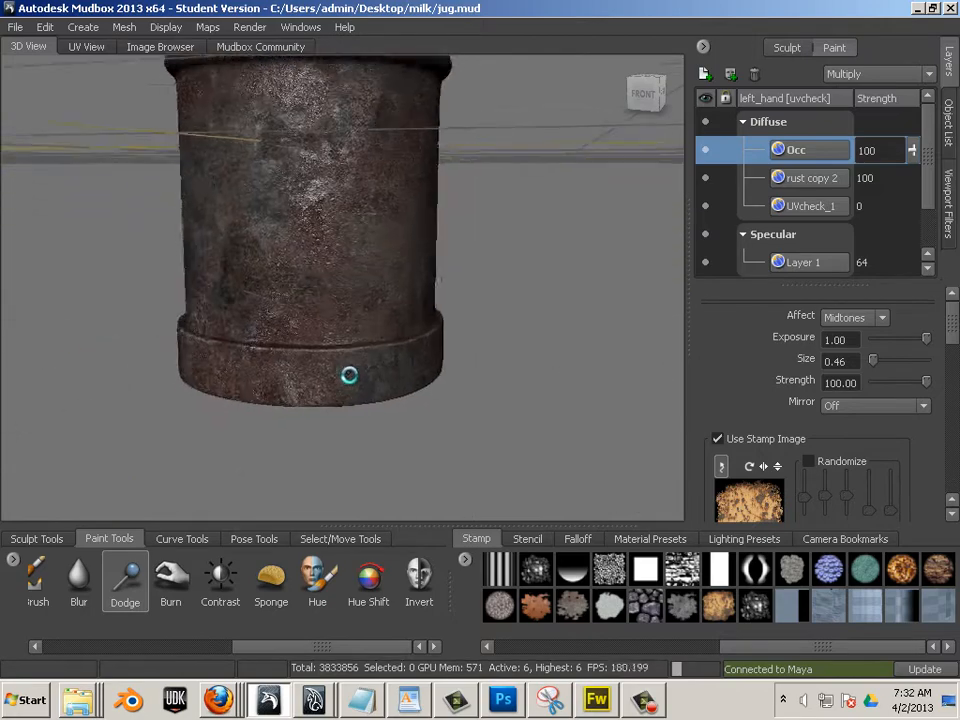
alt+drag(349, 375, 301, 397)
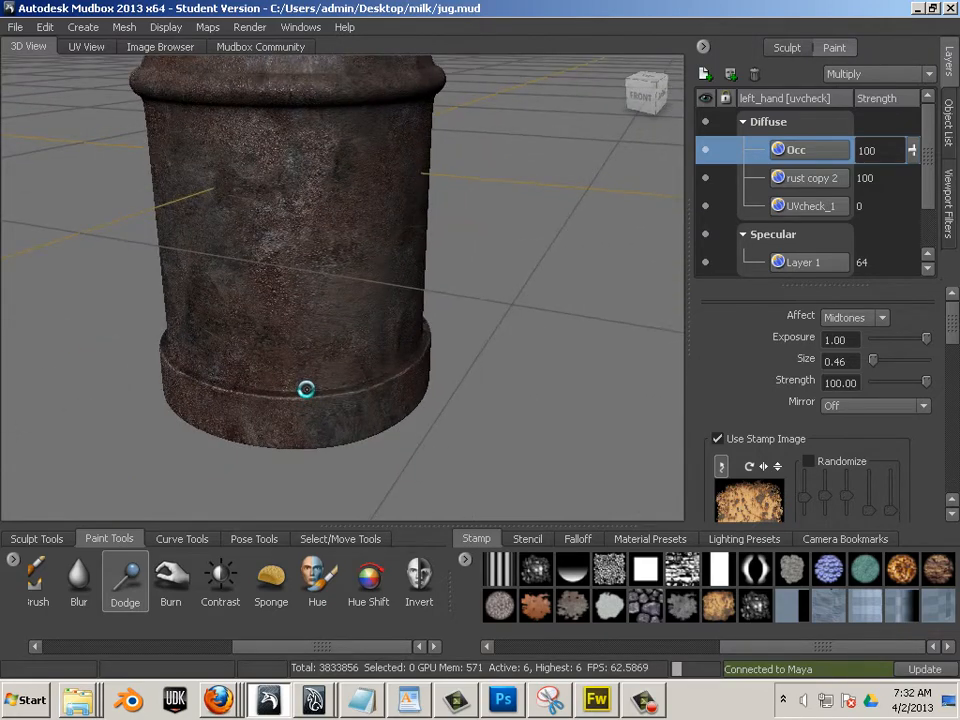
alt+right_drag(295, 369, 242, 90)
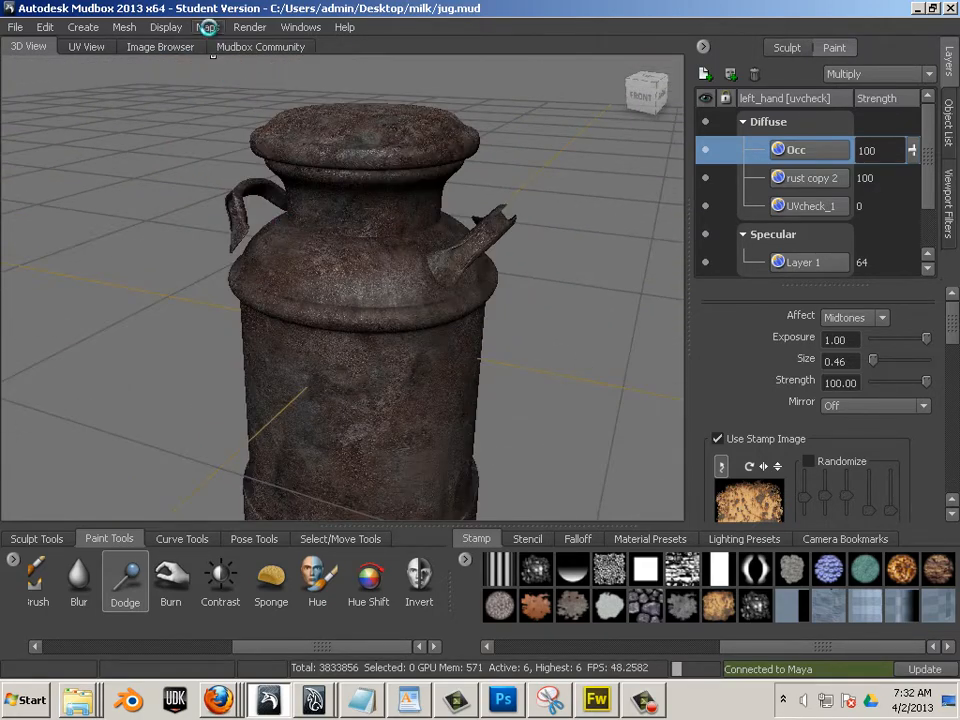
- Turn on Flat Lighting and check the combined rust and occlusion texture around the jug
click(207, 27)
mouse_move(176, 27)
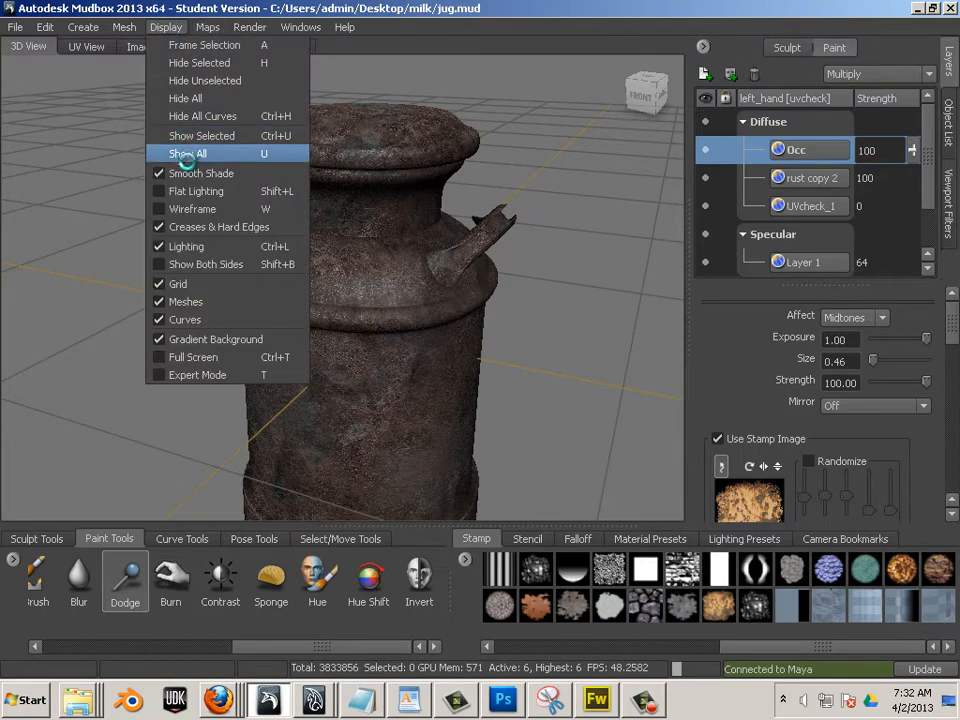
click(188, 190)
alt+drag(161, 332, 221, 319)
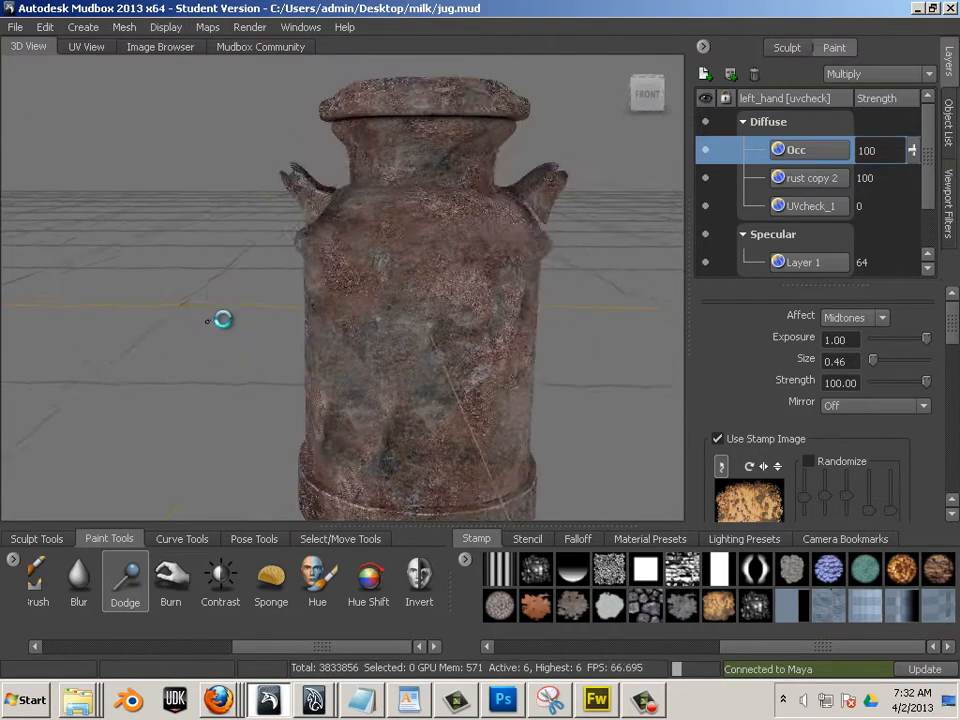
alt+middle_drag(221, 319, 212, 307)
alt+drag(212, 307, 289, 306)
alt+middle_drag(289, 306, 214, 339)
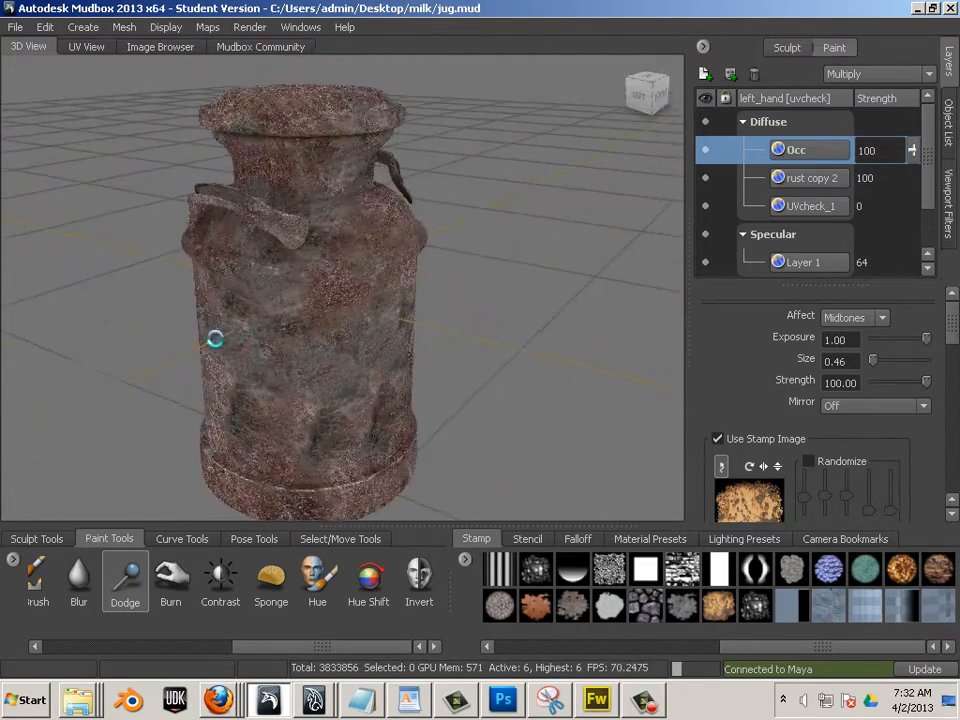
- Examine the flat-lit rust and occlusion texture on the jug's lid, neck, handles and body from several angles and distances
alt+drag(214, 339, 244, 334)
alt+right_drag(244, 334, 385, 350)
alt+drag(385, 350, 270, 332)
alt+middle_drag(270, 332, 270, 349)
alt+drag(270, 349, 215, 340)
alt+right_drag(215, 340, 165, 330)
alt+drag(165, 330, 176, 319)
alt+right_drag(176, 319, 315, 341)
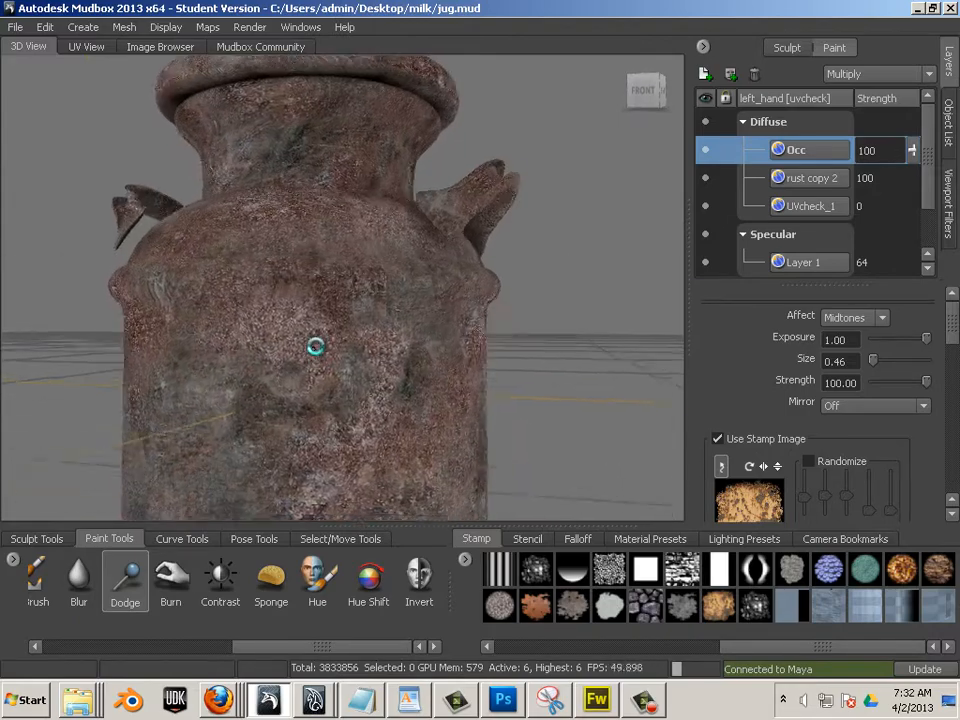
alt+drag(315, 341, 420, 358)
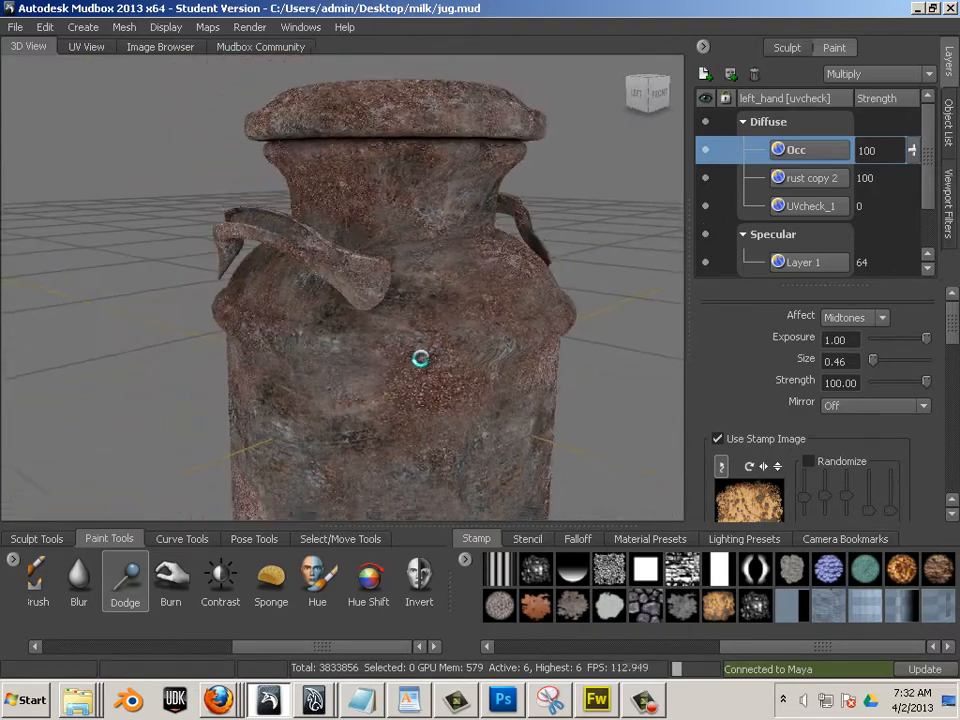
alt+right_drag(420, 358, 274, 332)
alt+drag(274, 332, 313, 328)
- Turn off Flat Lighting and examine the shaded texture around the raised shoulder ring on the jug's front
click(155, 27)
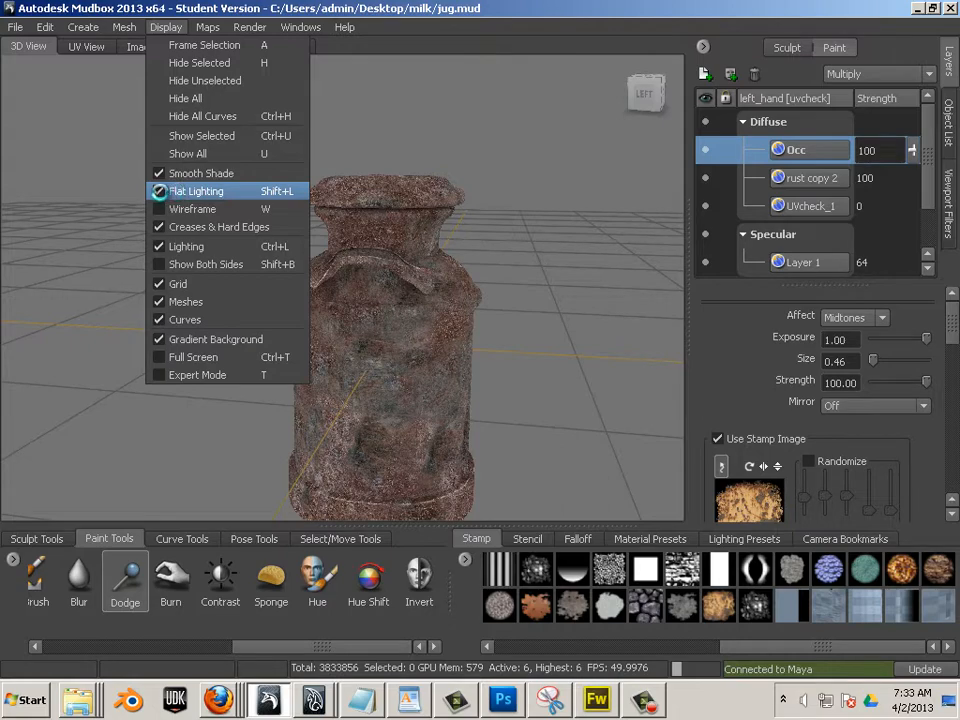
click(159, 191)
alt+drag(236, 228, 157, 233)
alt+right_drag(157, 233, 365, 270)
alt+drag(365, 270, 147, 264)
alt+drag(263, 278, 261, 253)
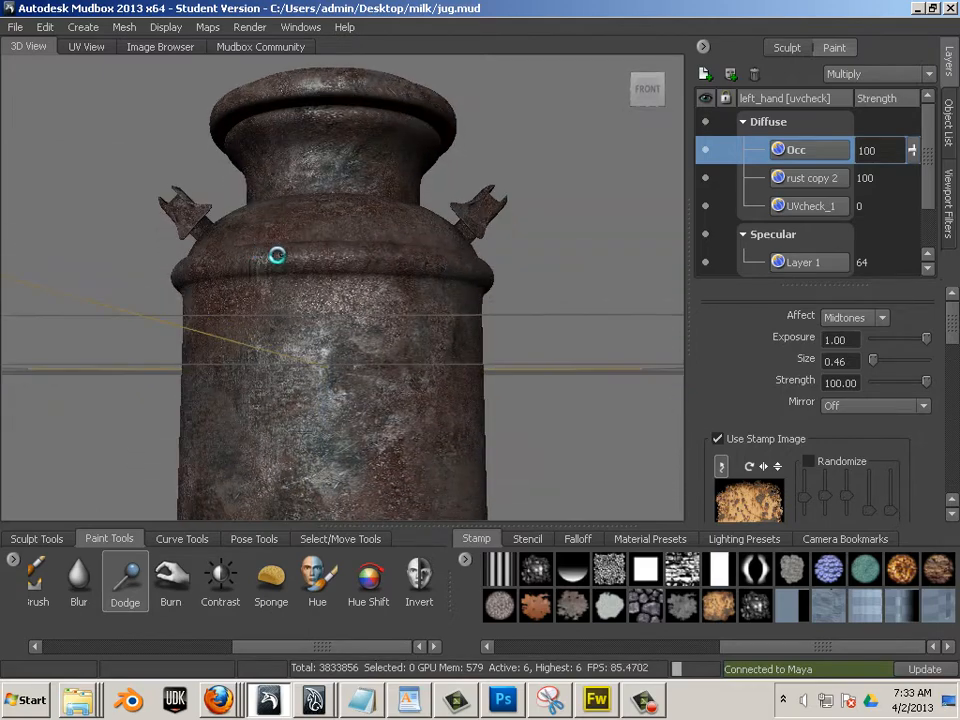
alt+right_drag(276, 255, 407, 281)
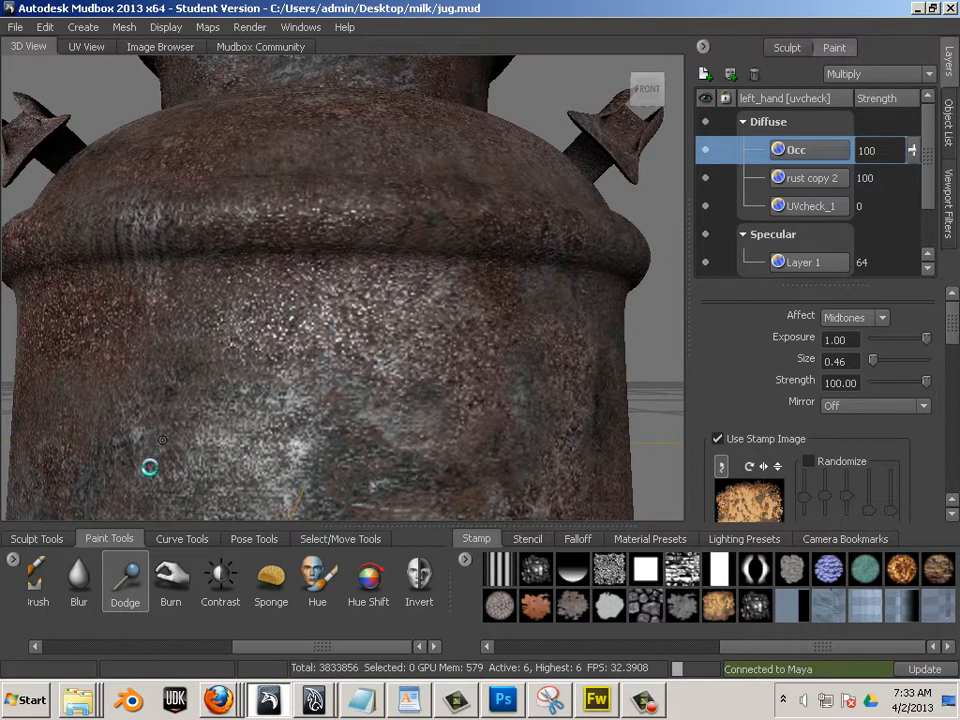
- Turn on Flat Lighting and darken the crease under the front shoulder ring with the Burn tool affecting Midtones
click(178, 575)
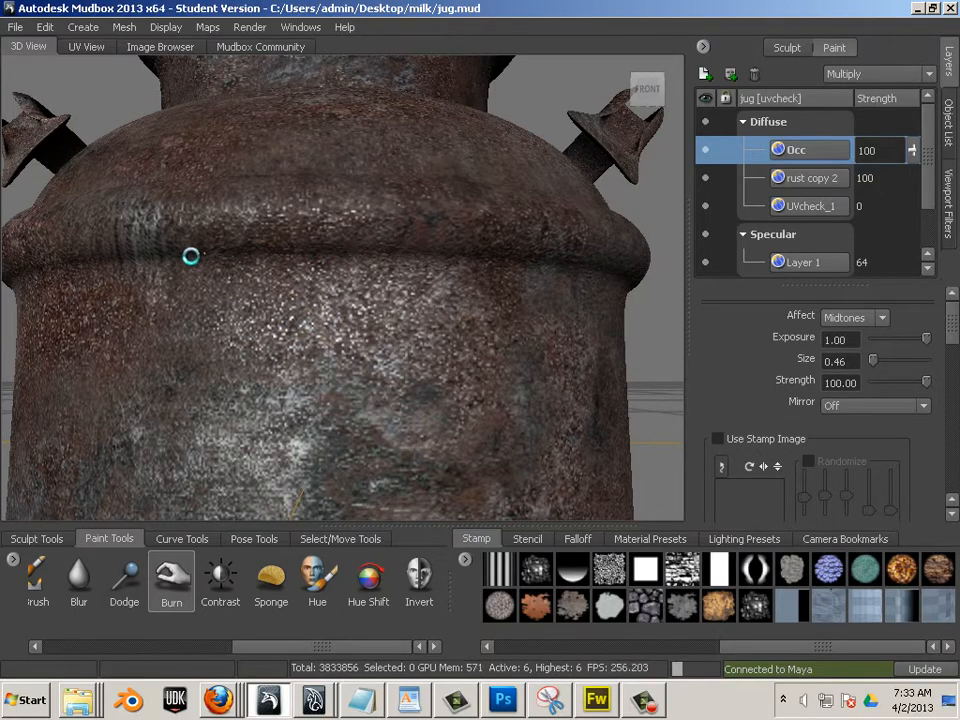
click(166, 27)
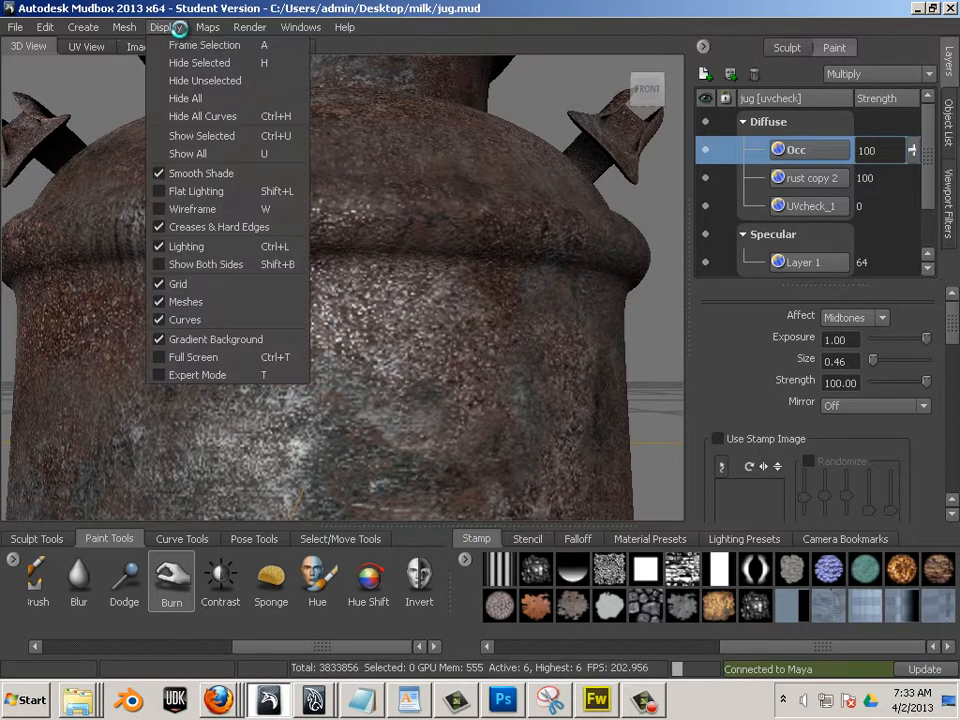
click(212, 189)
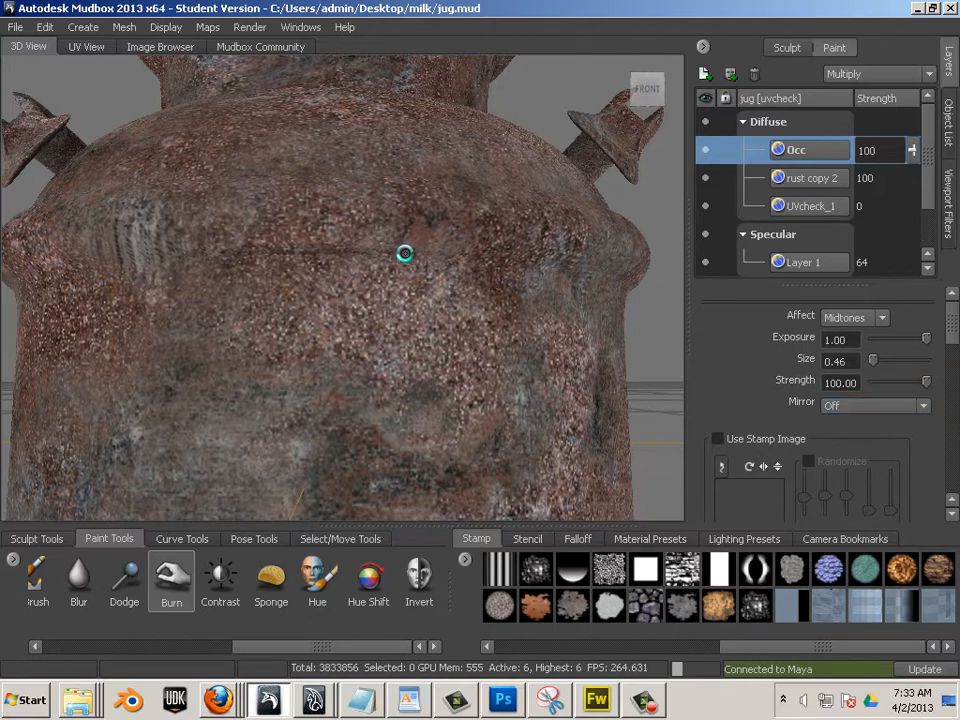
drag(370, 252, 454, 255)
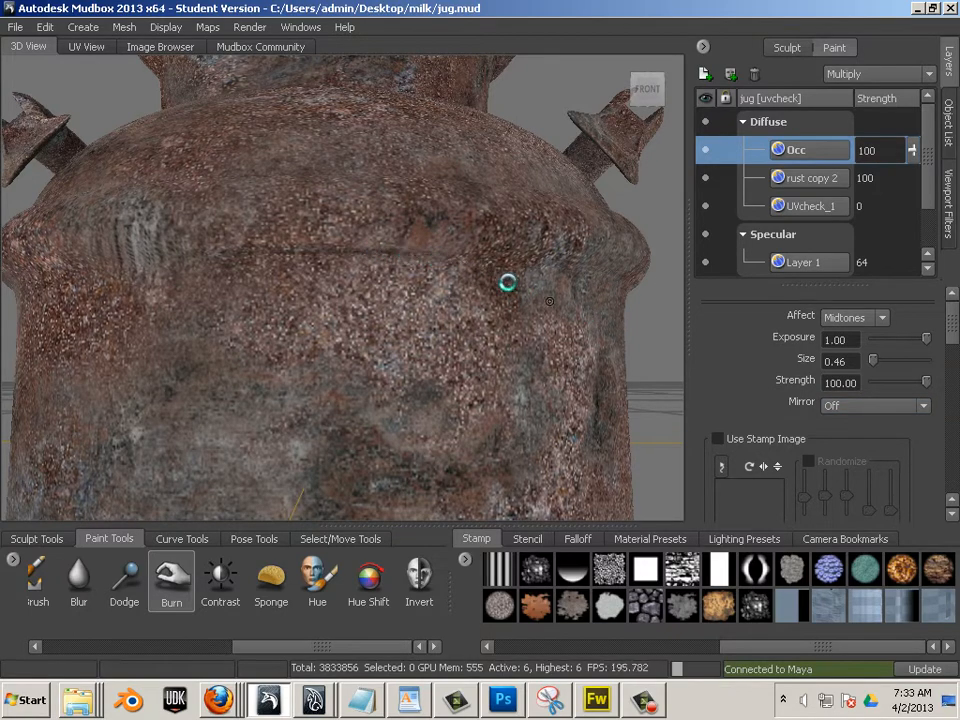
- Set the Burn tool to affect Shadows, try a stroke along the shoulder crease, and undo that stroke
click(870, 318)
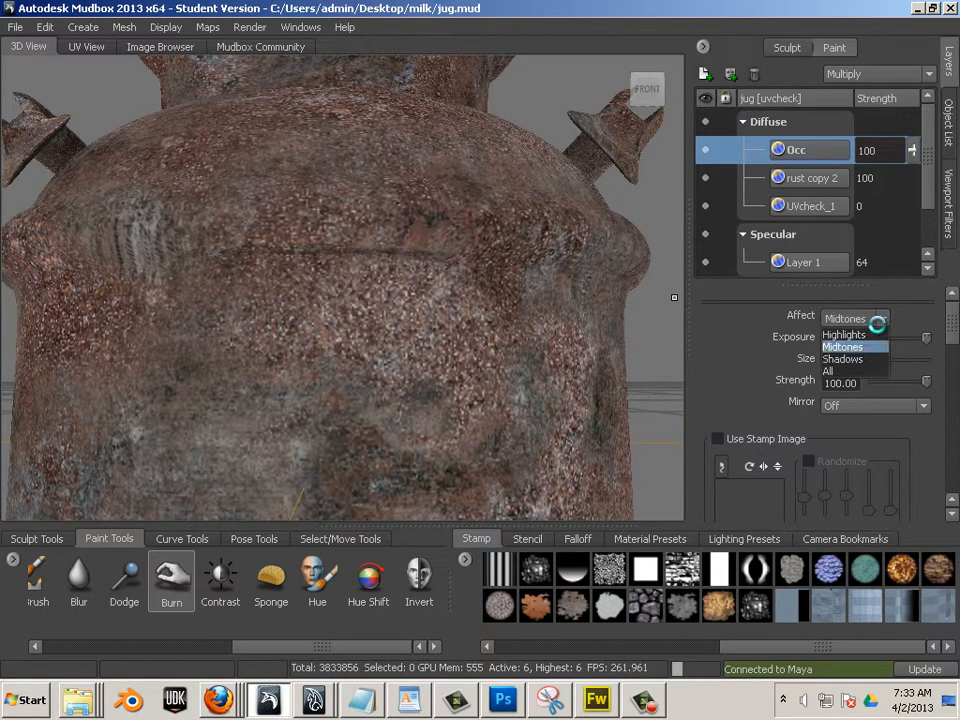
click(843, 358)
drag(396, 252, 356, 253)
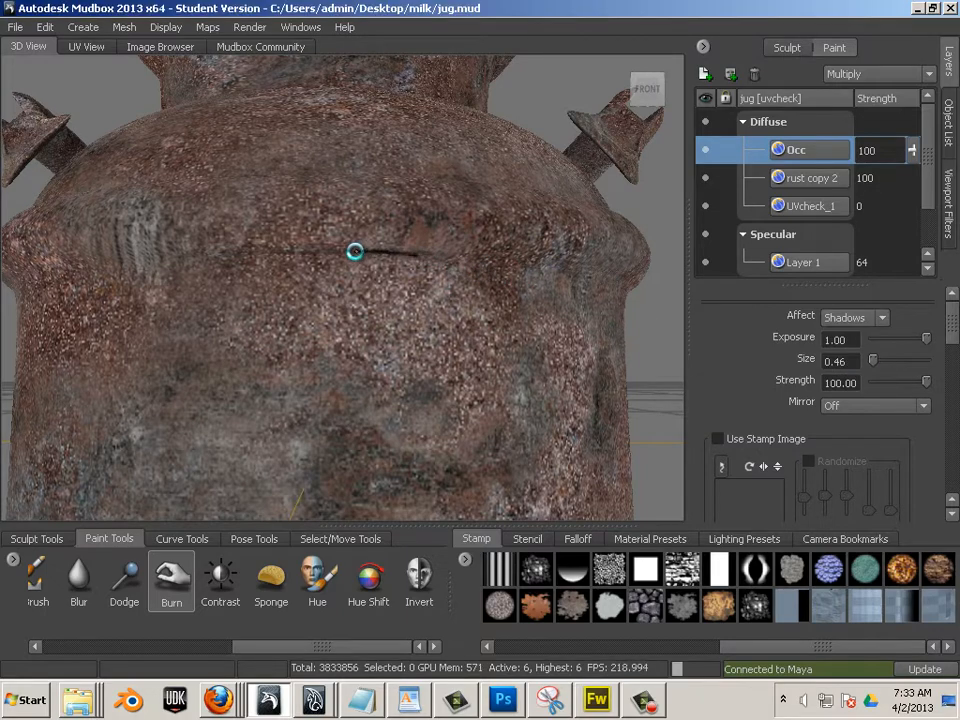
key(ctrl+z)
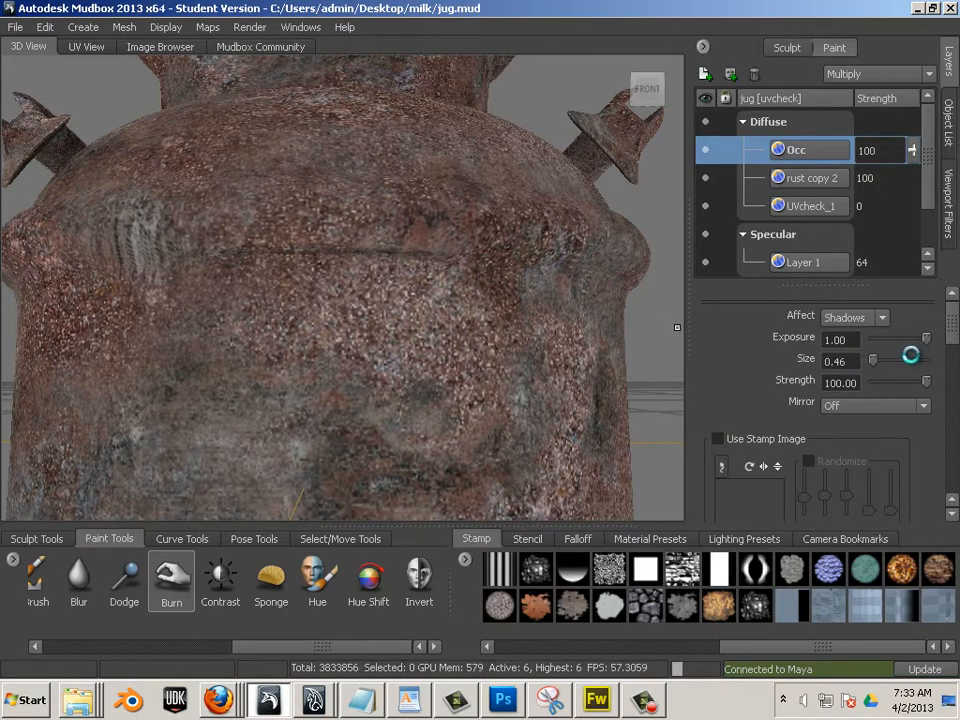
- Lower the Burn tool's exposure to 0.09 and darken the crease under the shoulder ring around the jug's front
drag(915, 339, 883, 340)
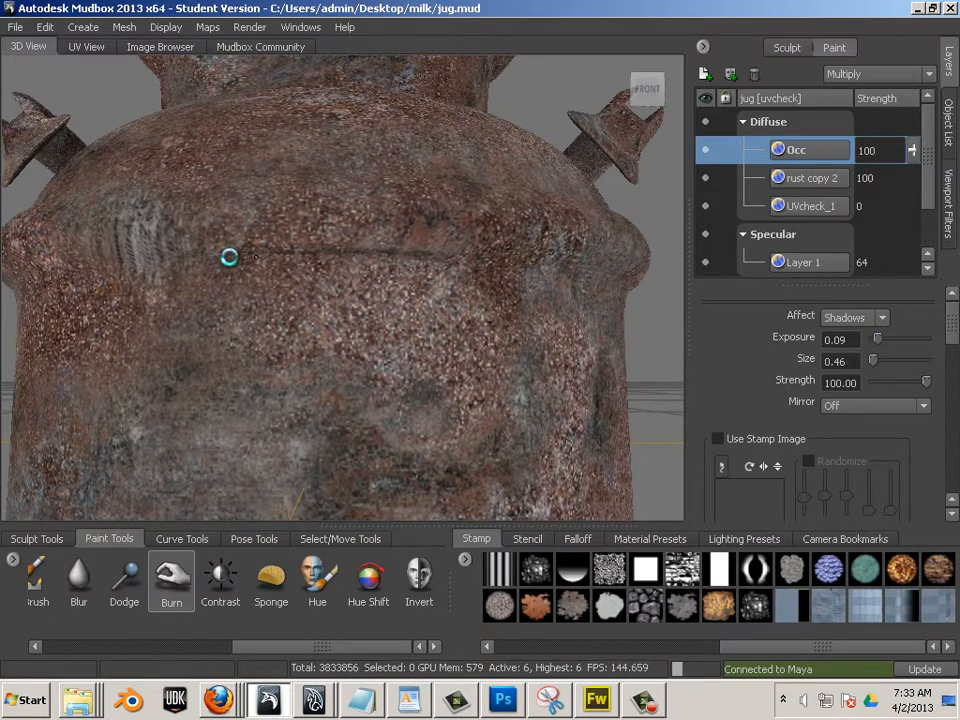
alt+drag(495, 266, 332, 229)
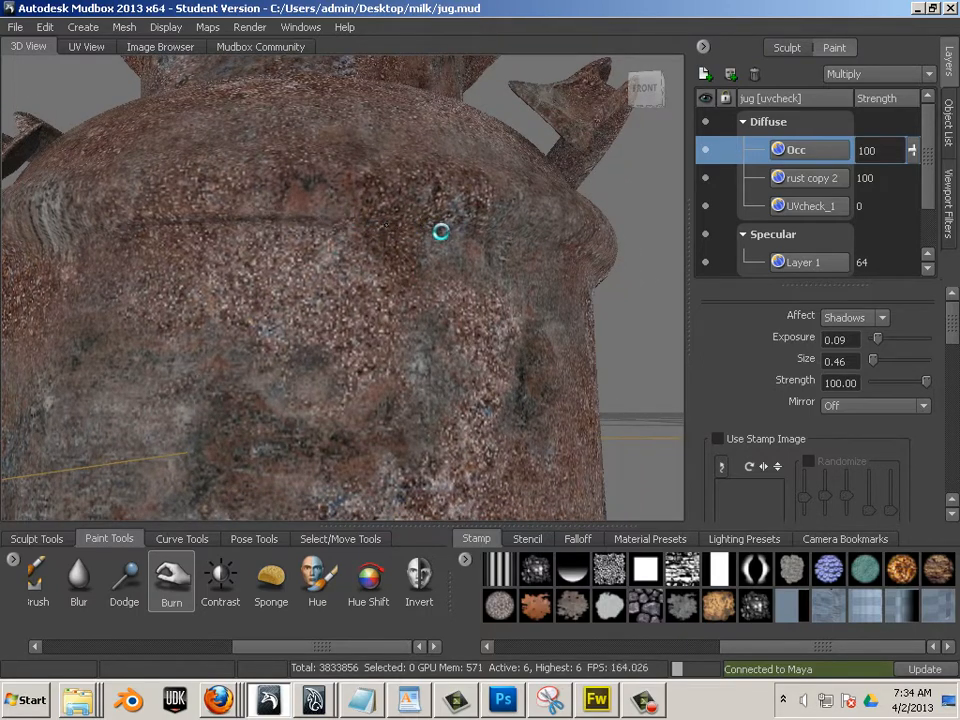
alt+drag(440, 232, 405, 229)
- Turn off Flat Lighting and check the burned crease under the shoulder ring from the front and side
click(168, 27)
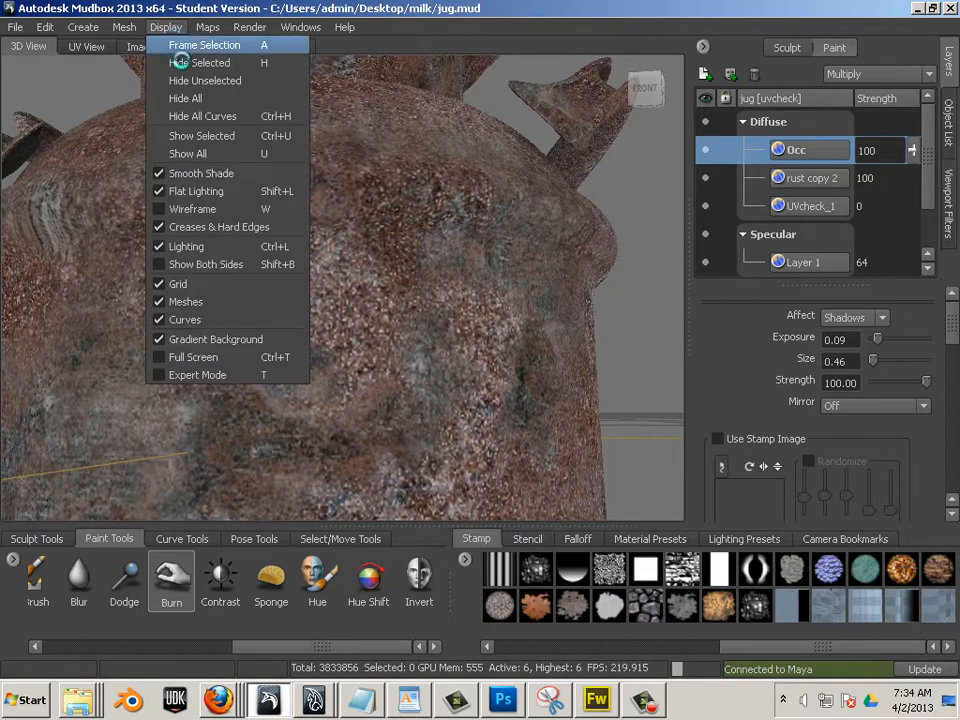
click(215, 192)
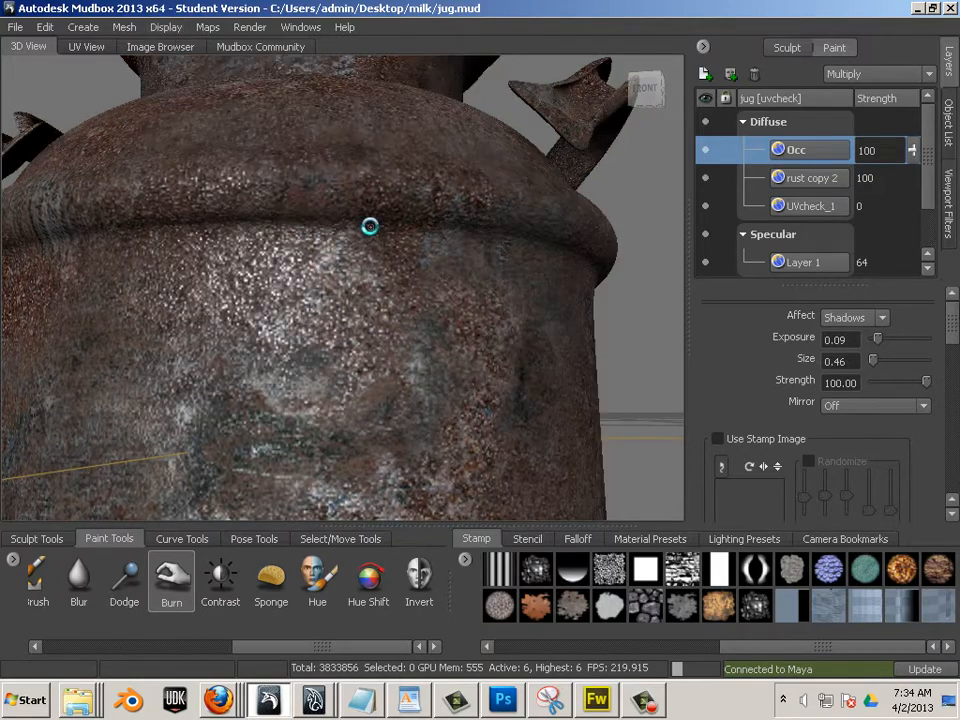
alt+drag(384, 241, 261, 214)
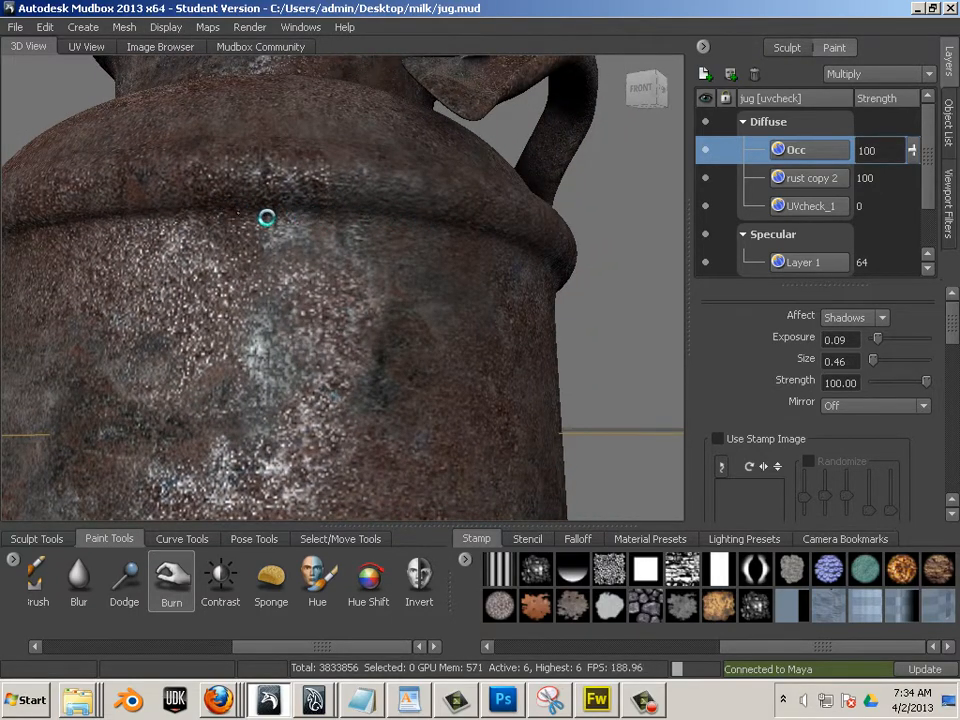
alt+right_drag(266, 219, 216, 236)
alt+drag(216, 236, 240, 228)
mouse_move(240, 228)
alt+right_down()
mouse_move(293, 246)
mouse_move(257, 257)
mouse_move(240, 249)
alt+right_up()
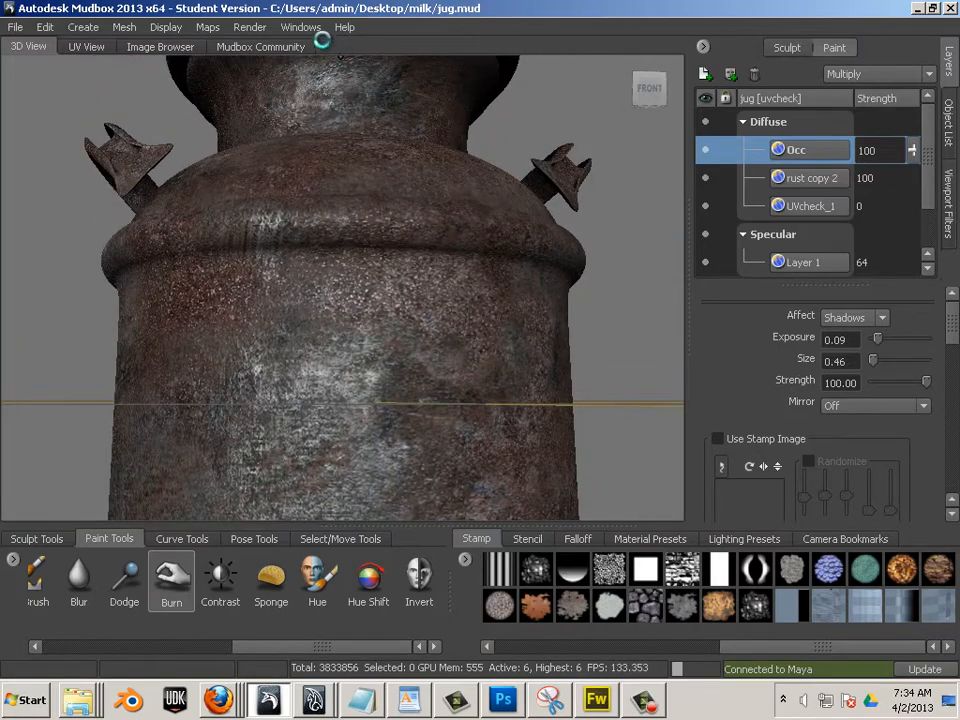
- Turn Flat Lighting back on and inspect the darkened shoulder crease and surrounding rust around the jug's front
click(207, 27)
mouse_move(213, 45)
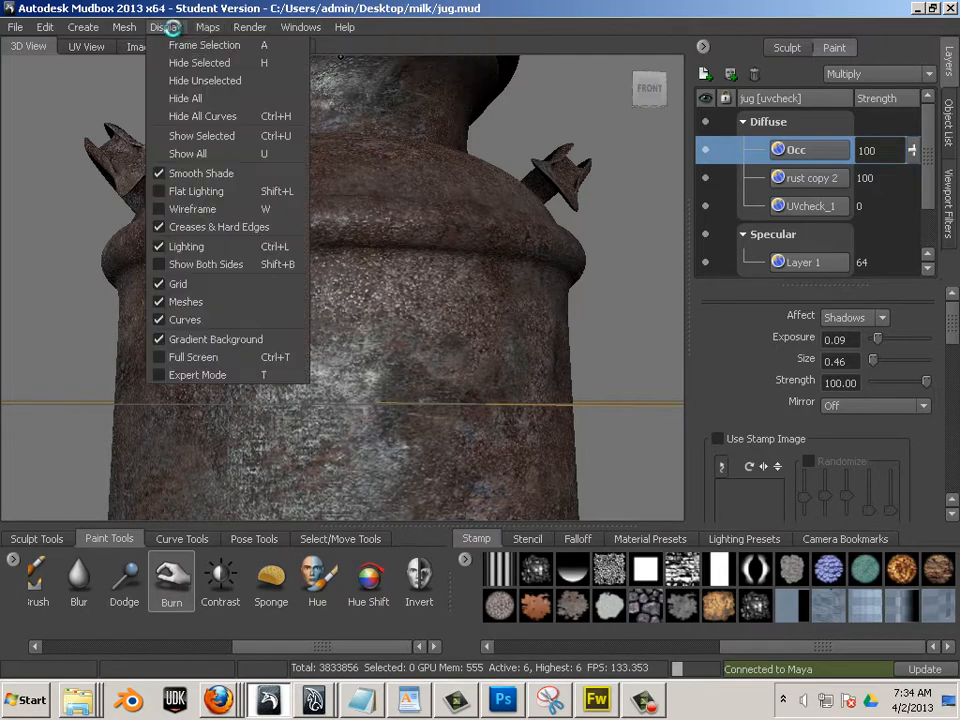
click(189, 189)
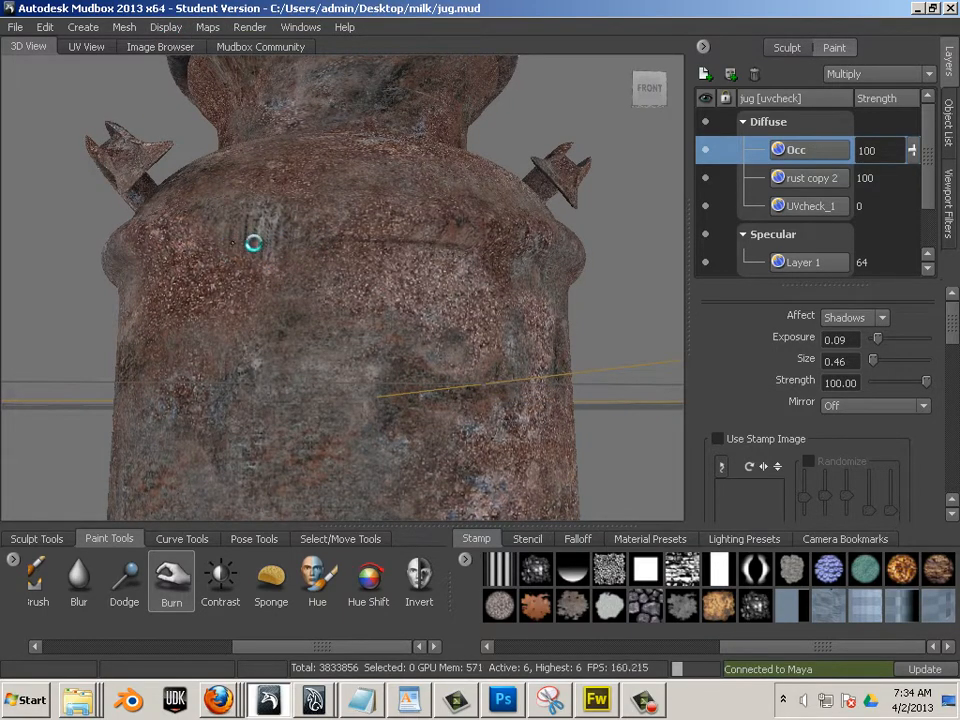
alt+right_drag(469, 263, 418, 266)
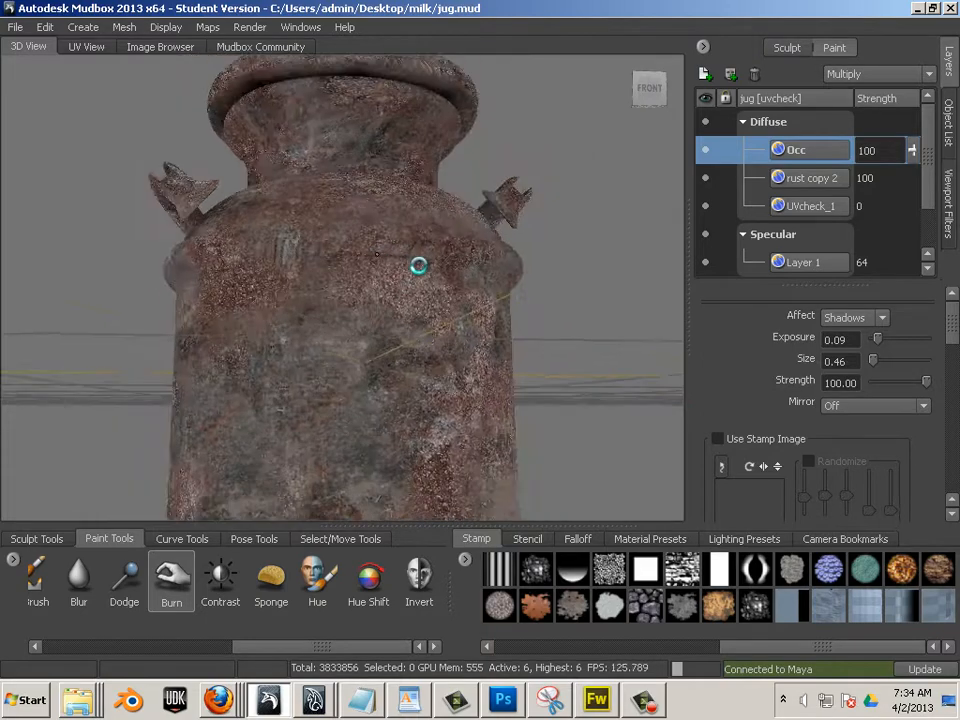
alt+drag(418, 266, 249, 275)
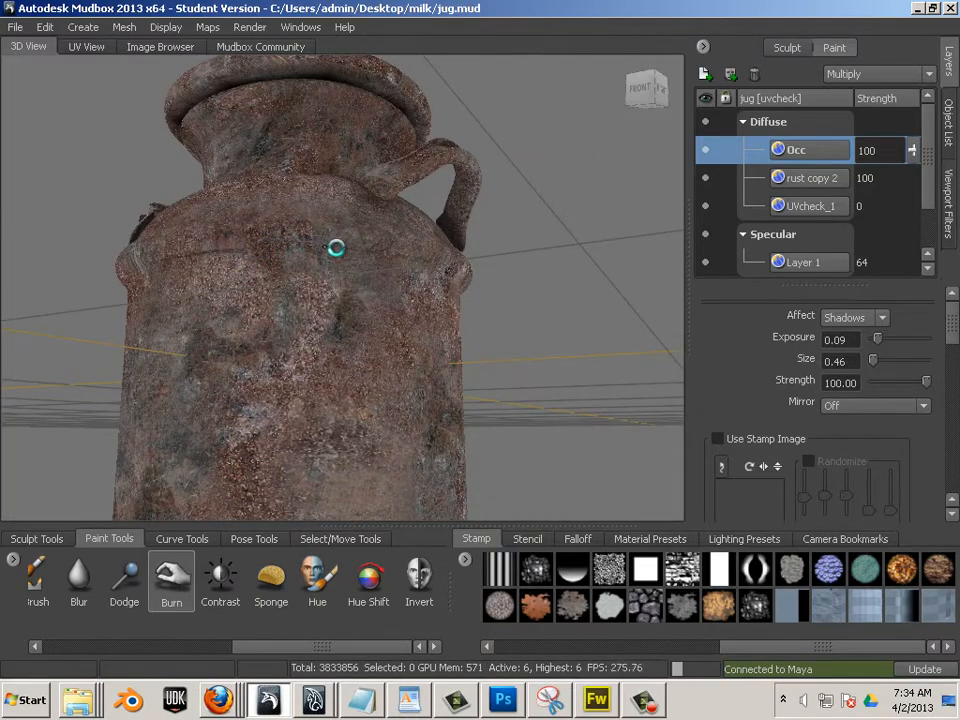
alt+drag(195, 270, 227, 238)
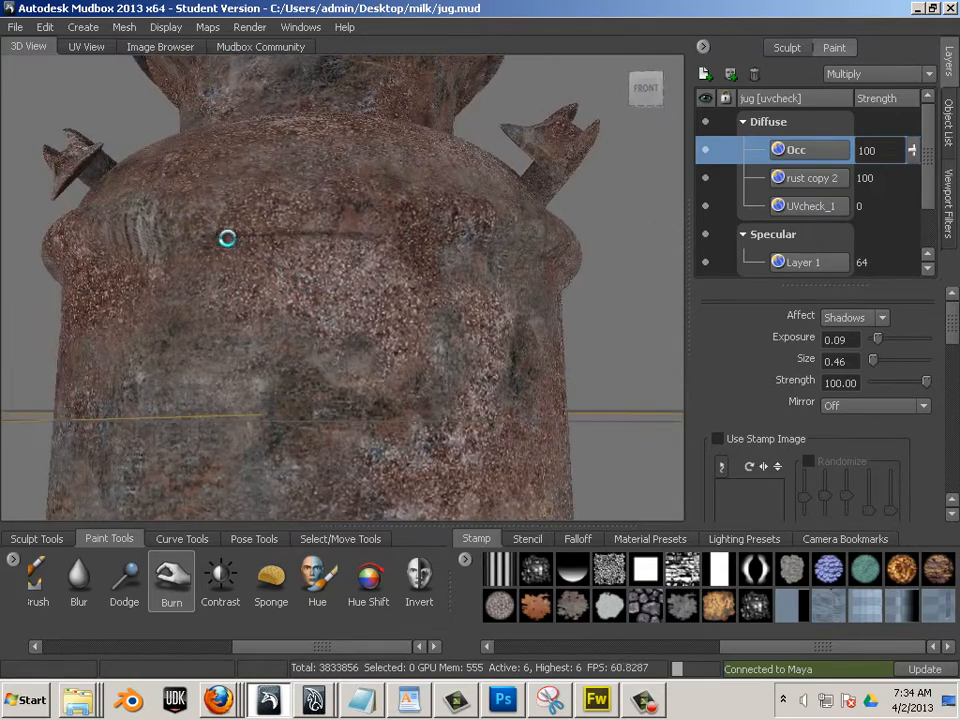